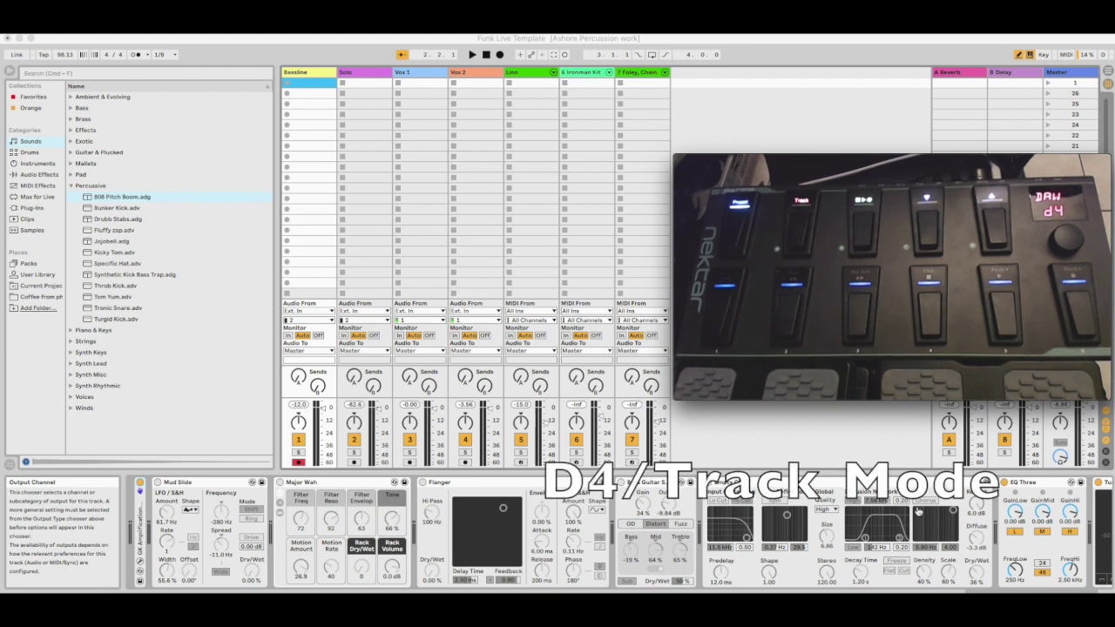
Step: Switch to Chrome and review the Pacer setup instructions and Track Mode switch list on Nektar's Ableton Live support page
key(super+Tab)
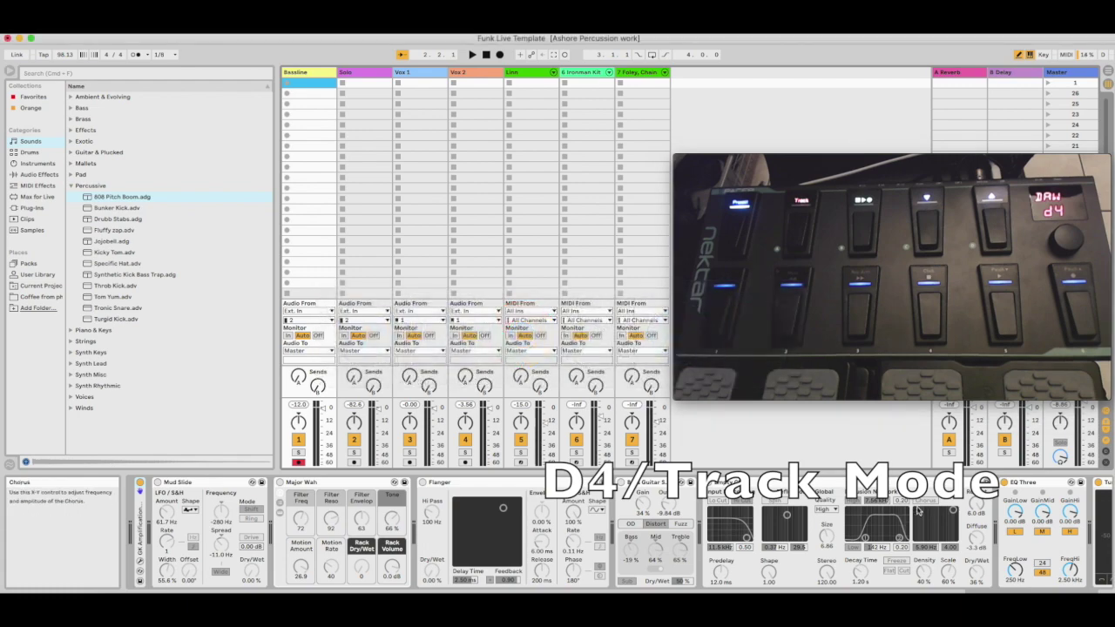
key(super+Tab)
key(super+Tab)
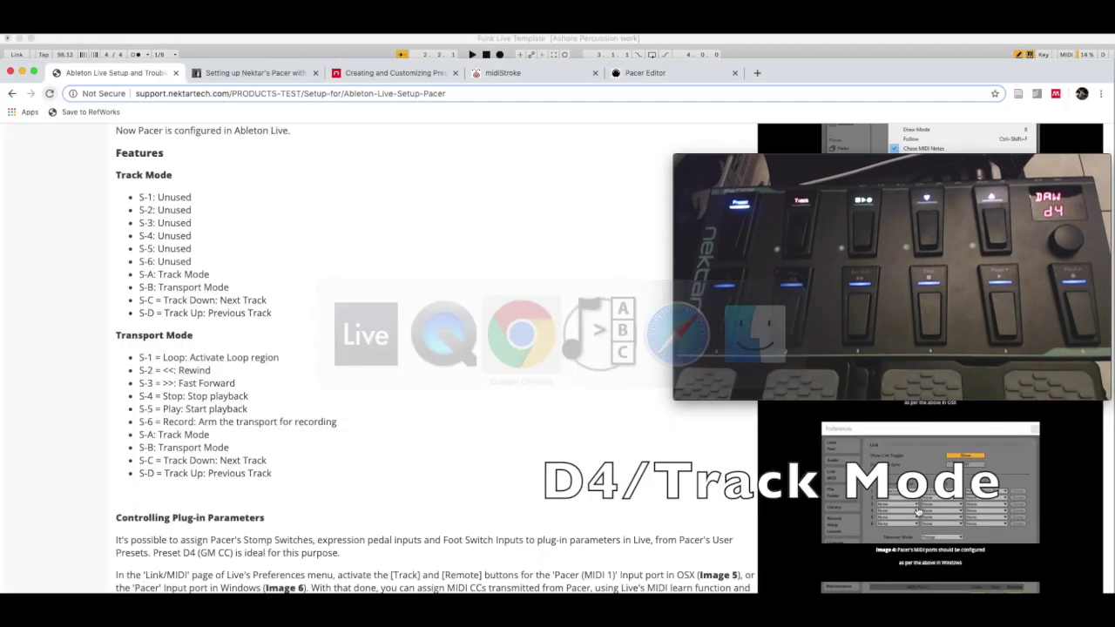
scroll(696, 553, up, 6)
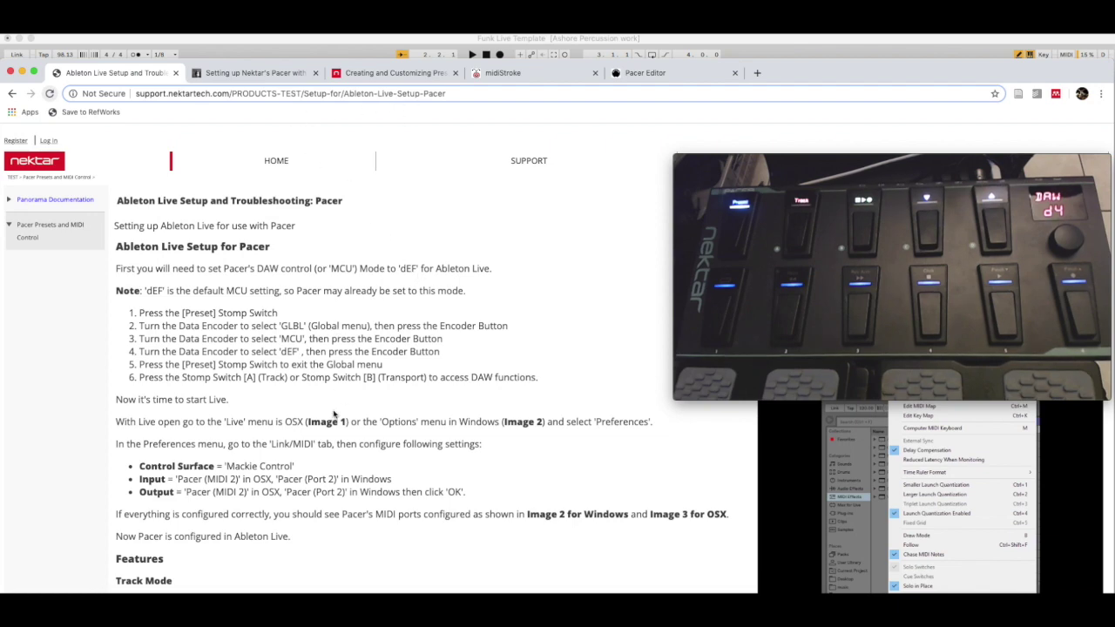
scroll(334, 415, down, 6)
scroll(334, 415, down, 3)
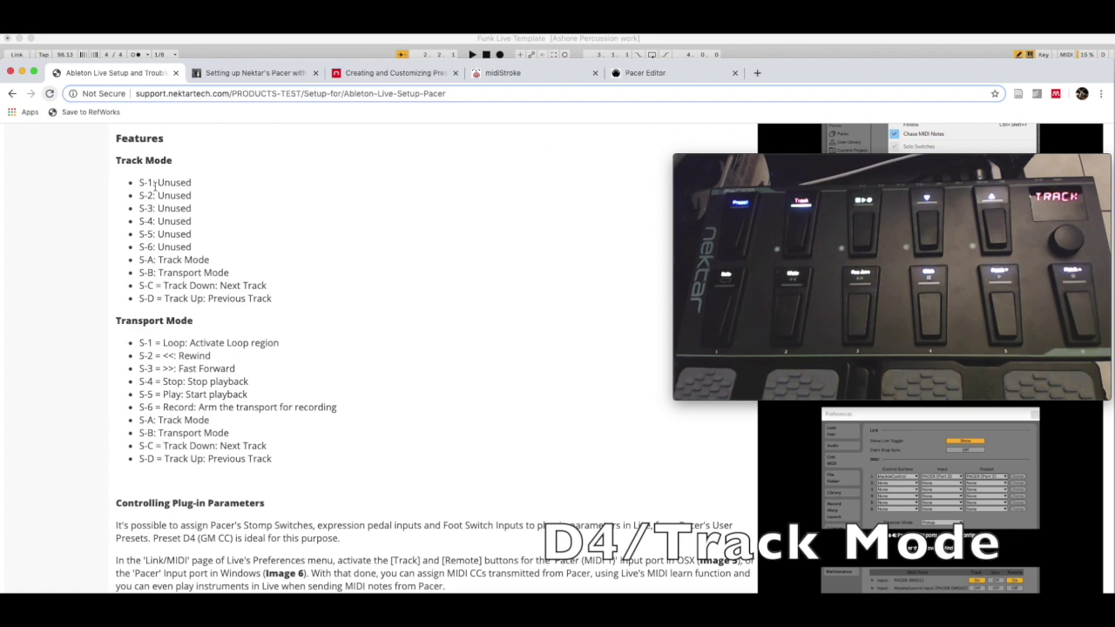
Step: Compare the Track Mode and Transport Mode switch functions on the support page with the session in Ableton Live
key(super+Tab)
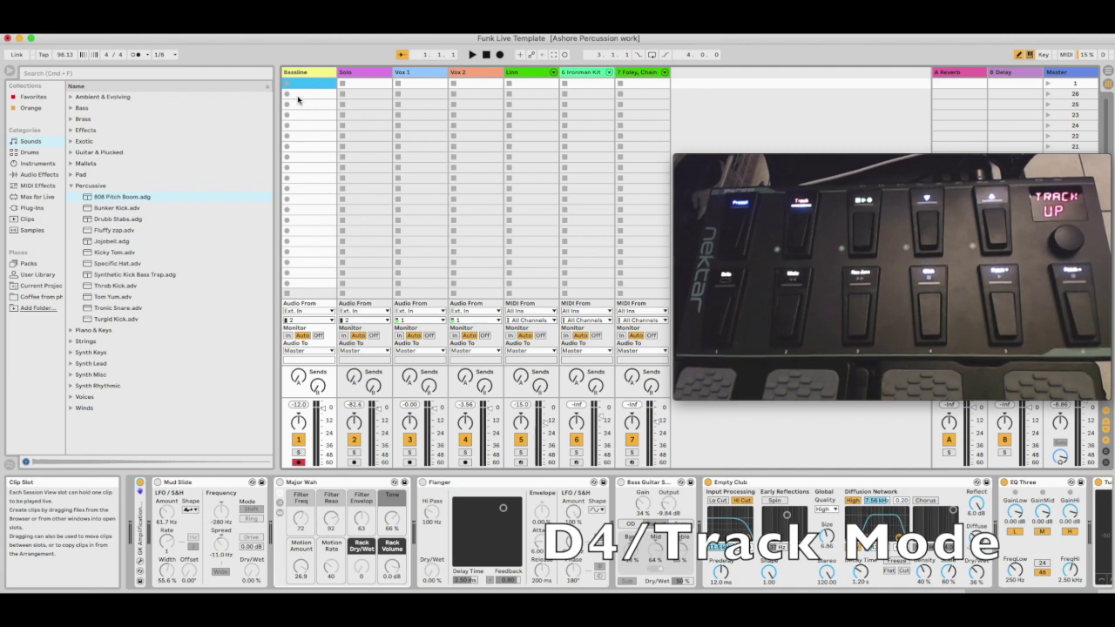
key(super+Tab)
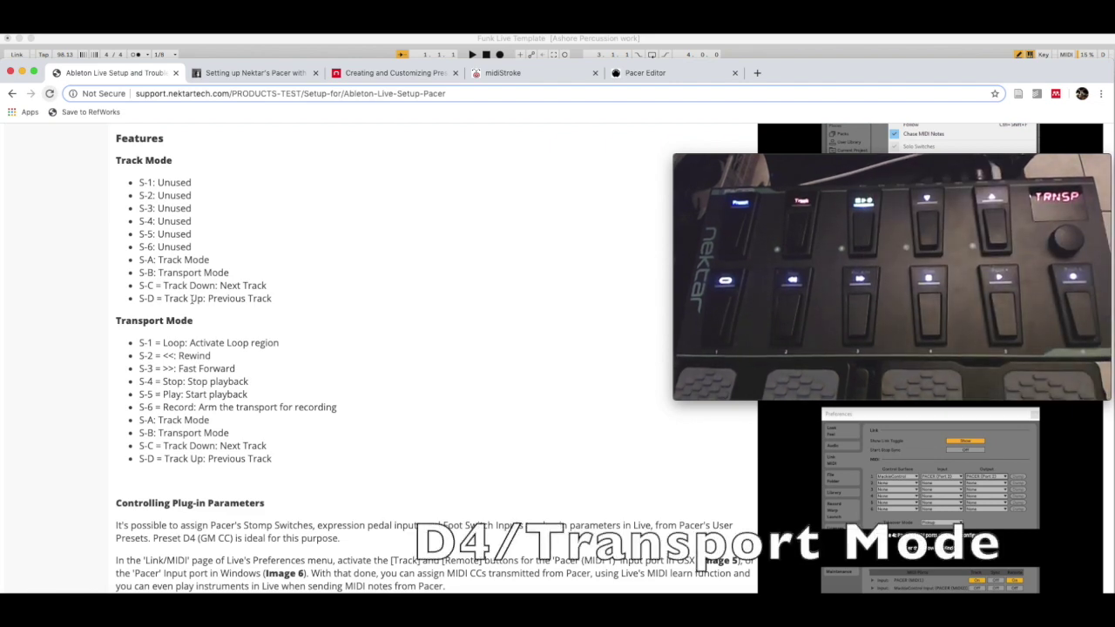
key(super+Tab)
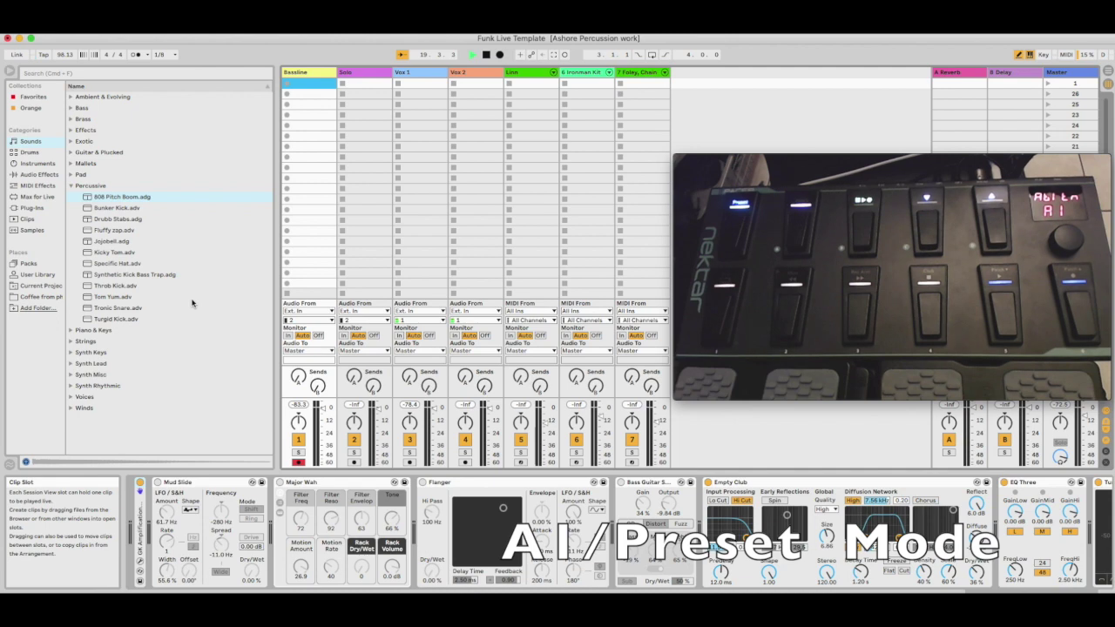
Step: Switch to Chrome and examine the A1 preset's pedal arrangement in the "Setting up Nektar's Pacer with Ableton Live" article
key(super+Tab)
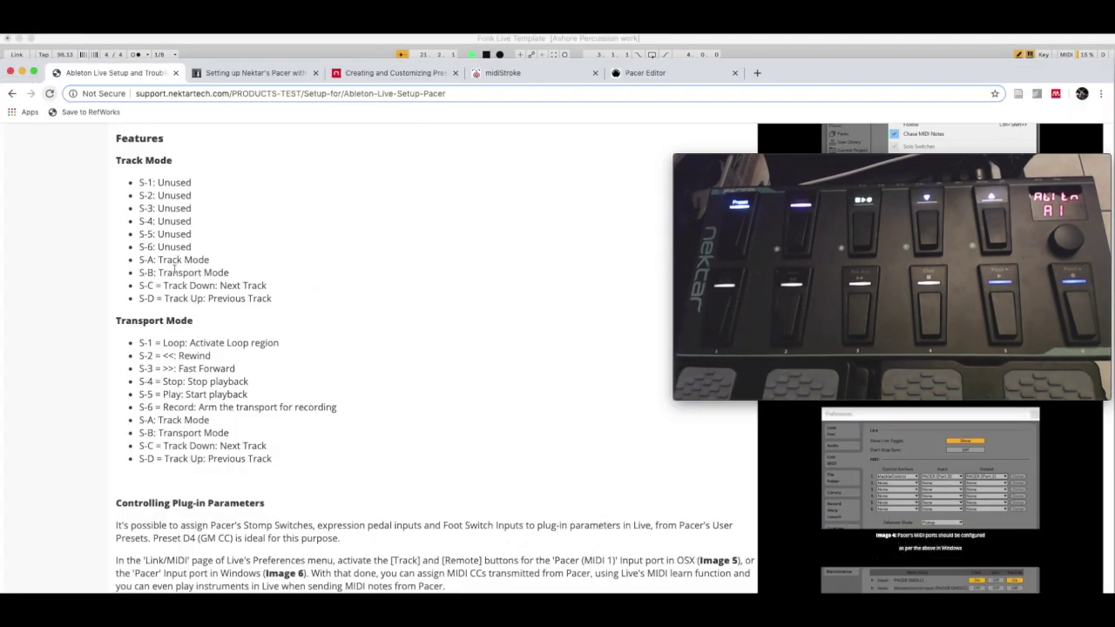
click(254, 73)
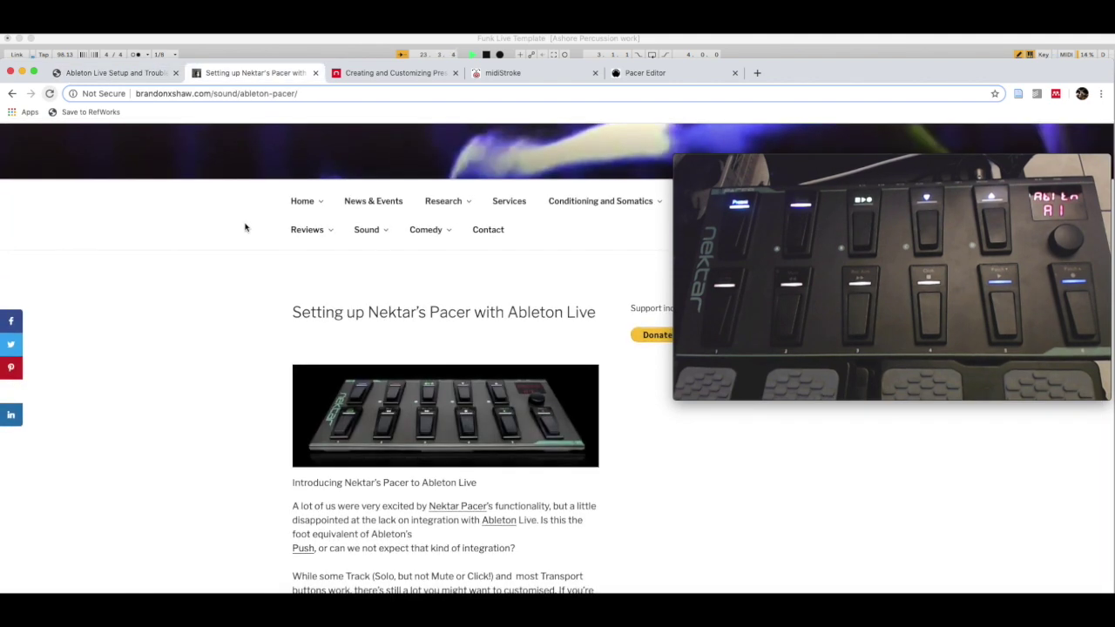
mouse_move(350, 223)
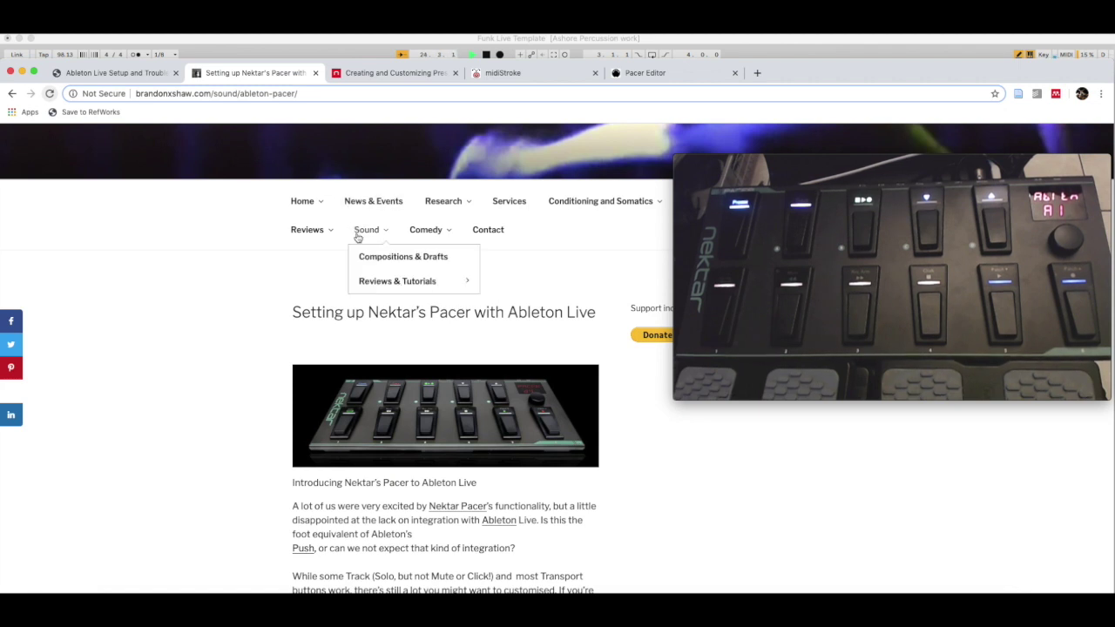
mouse_move(387, 284)
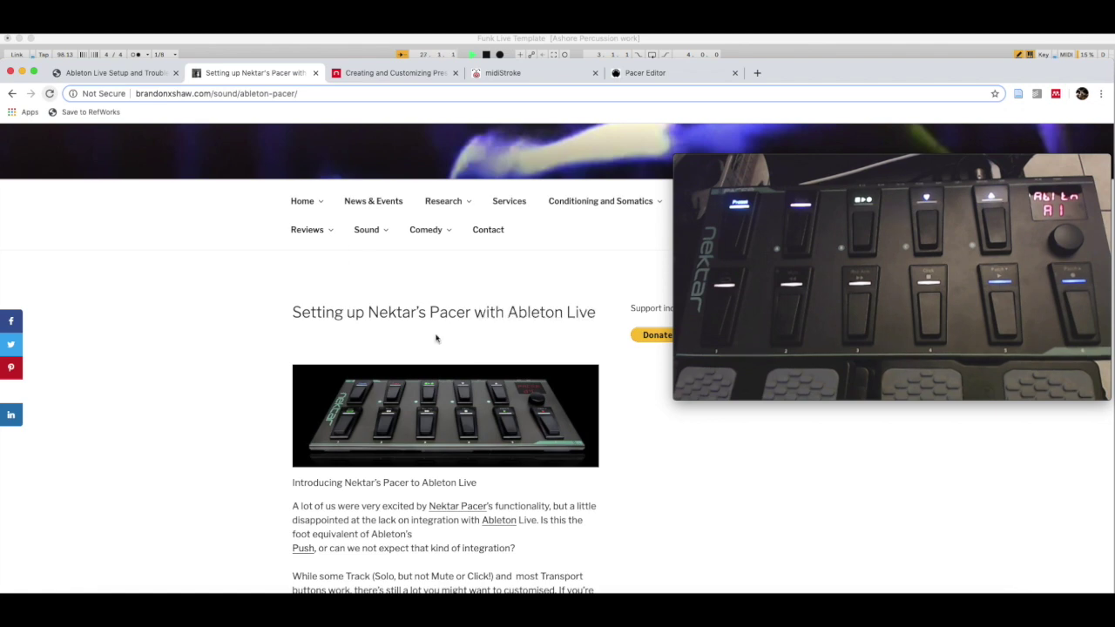
scroll(317, 530, down, 5)
scroll(317, 529, down, 10)
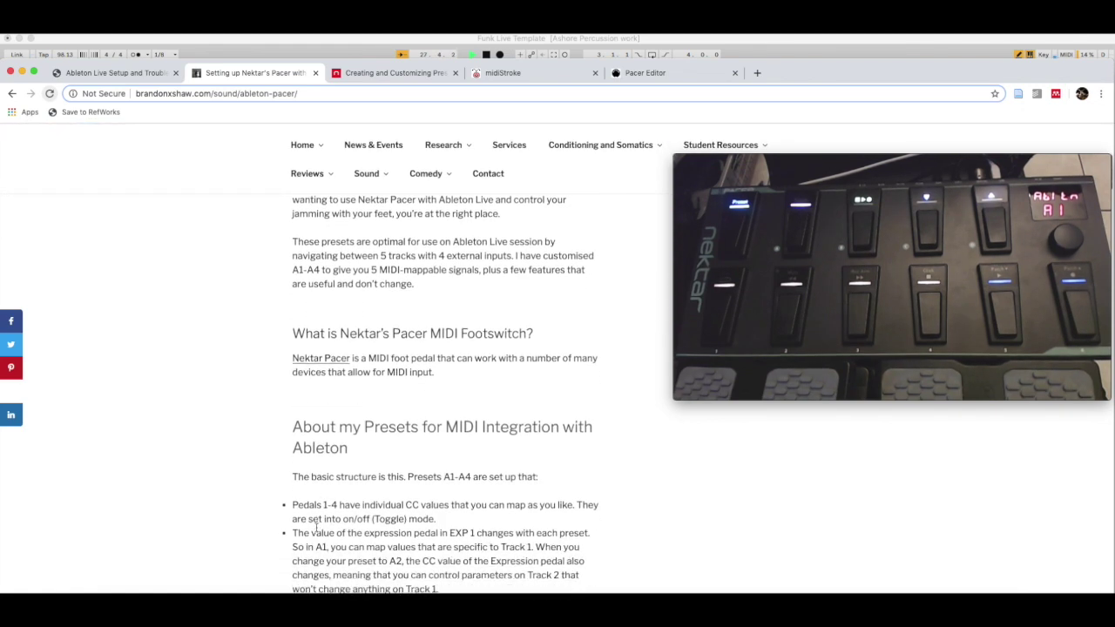
scroll(317, 530, down, 20)
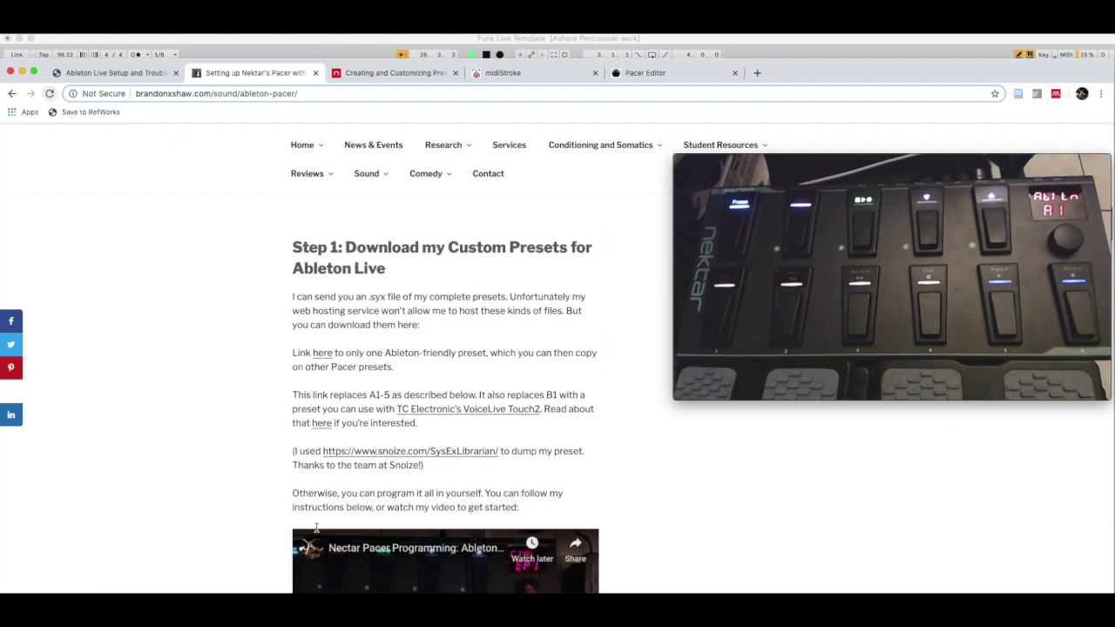
scroll(316, 528, down, 1)
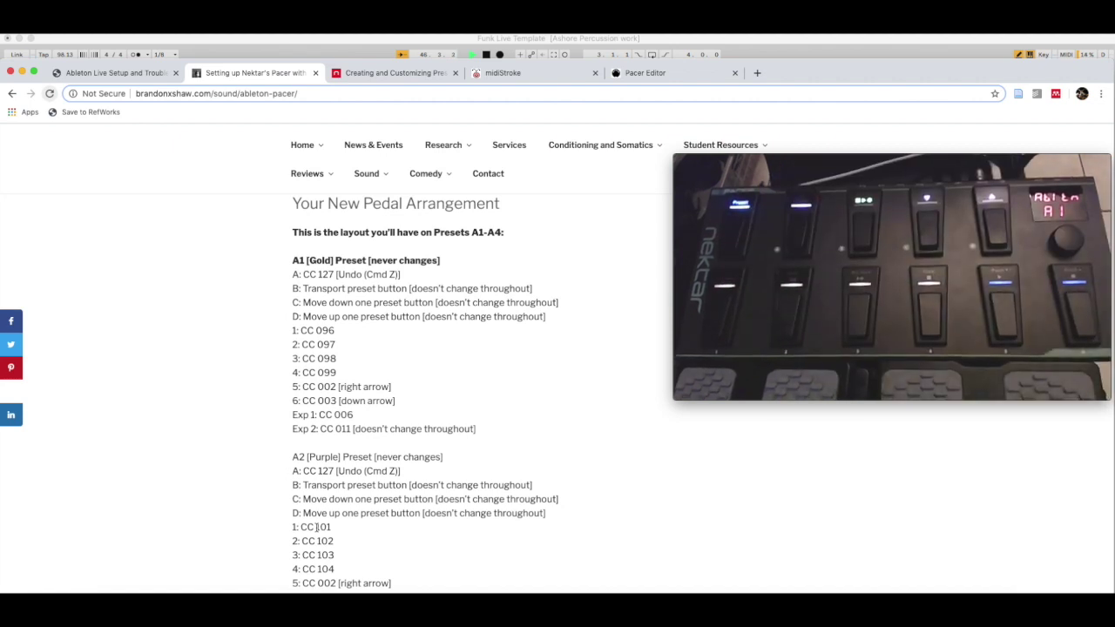
Step: Switch to Ableton Live and toggle the Bassline track's Flanger device off and back on
key(super+Tab)
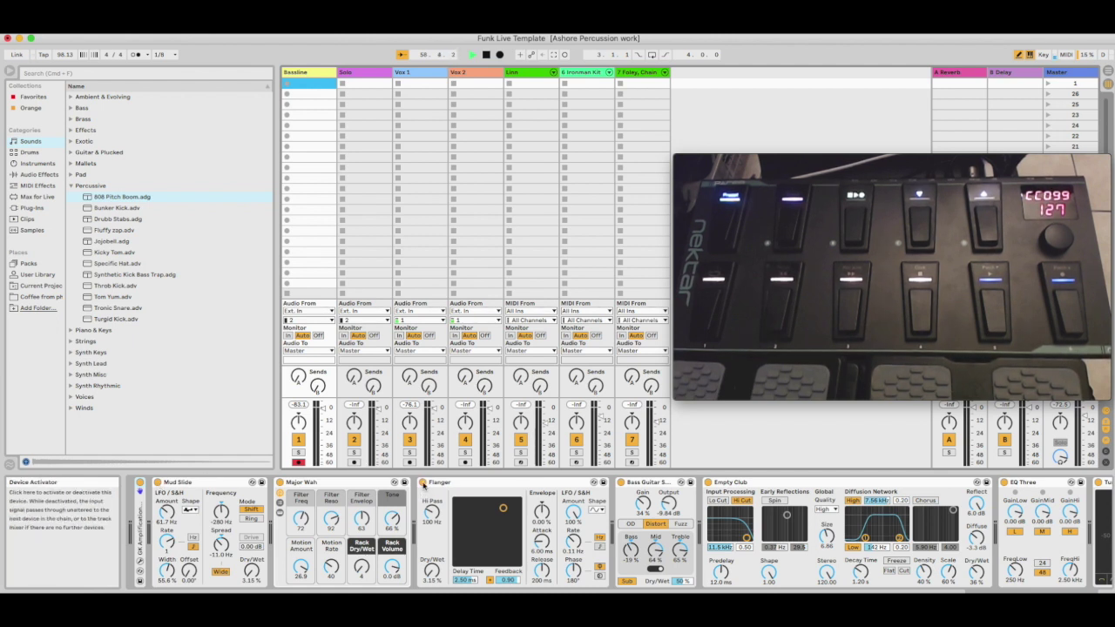
click(423, 483)
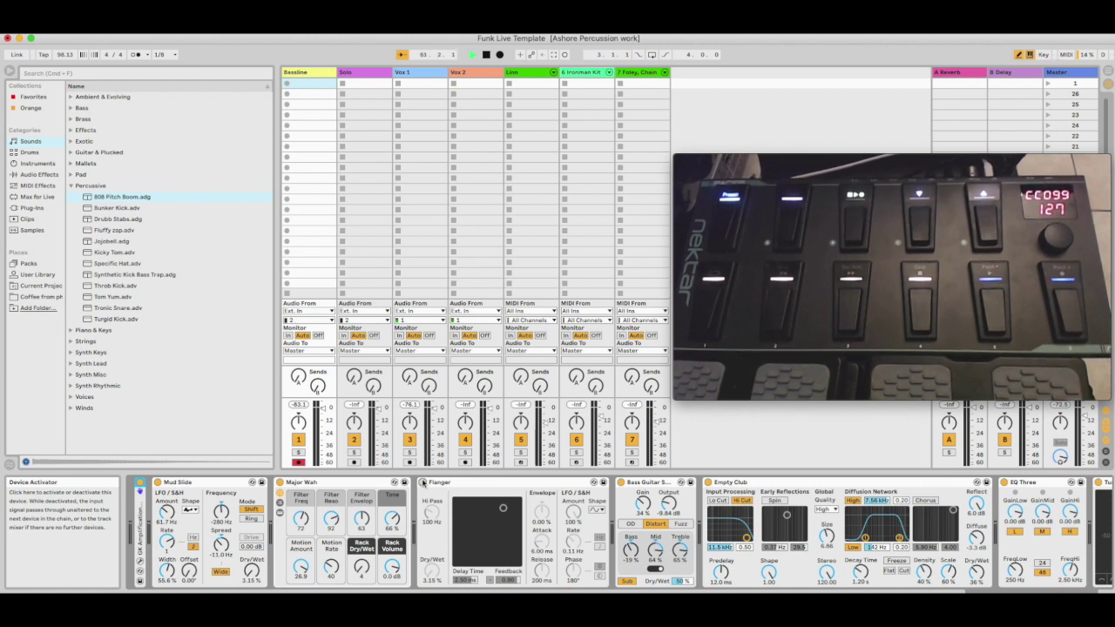
click(421, 481)
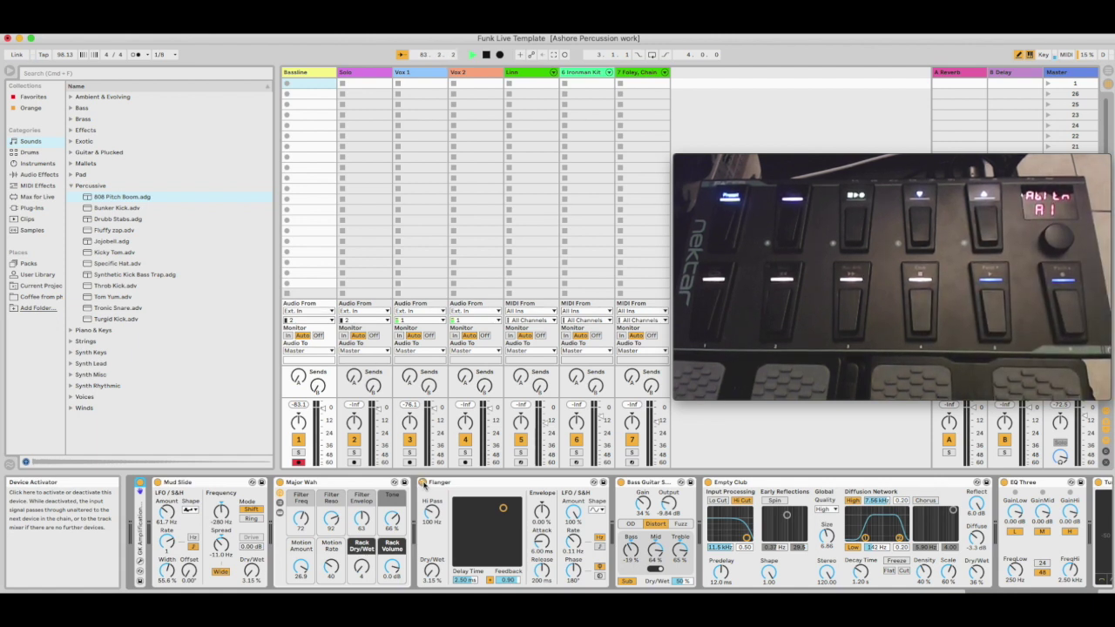
click(423, 482)
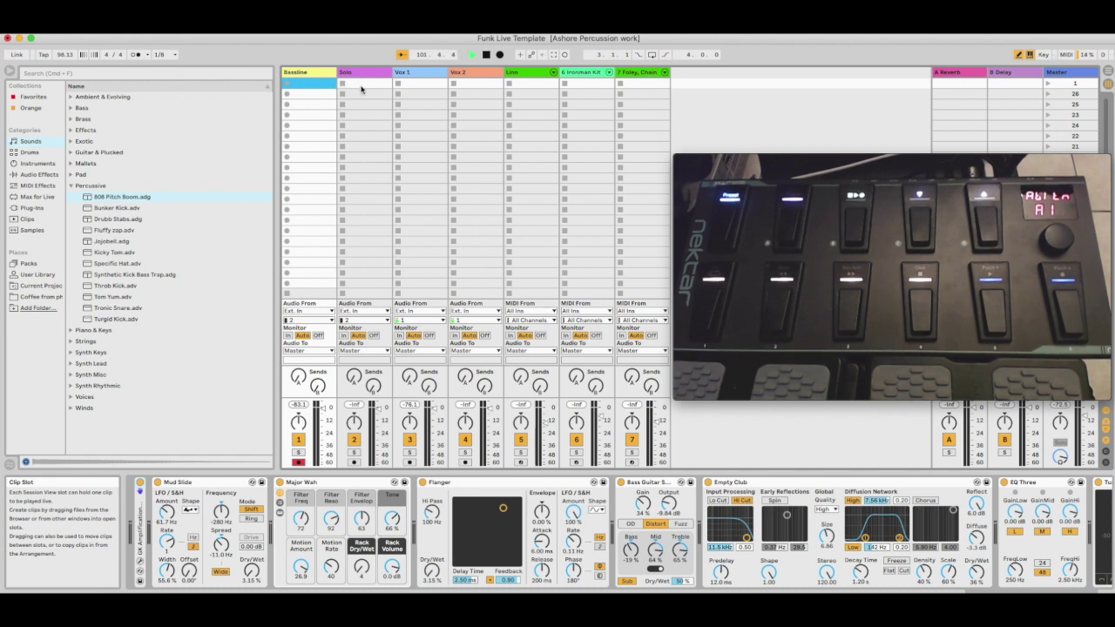
Step: Select the Solo track's first clip slot and move the selection to its second slot
click(362, 88)
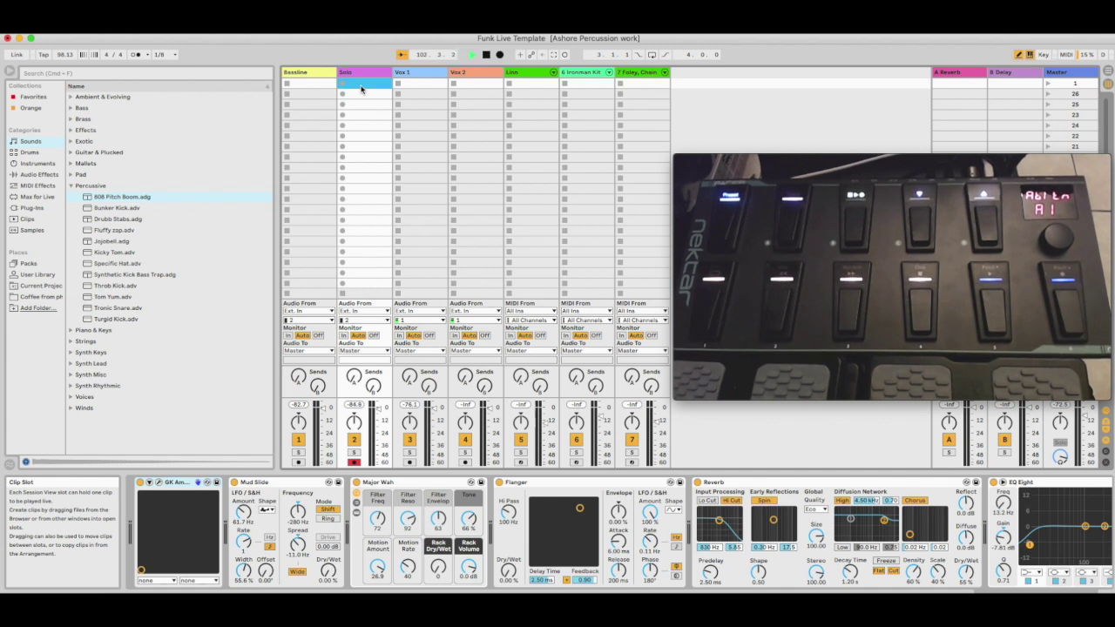
click(361, 95)
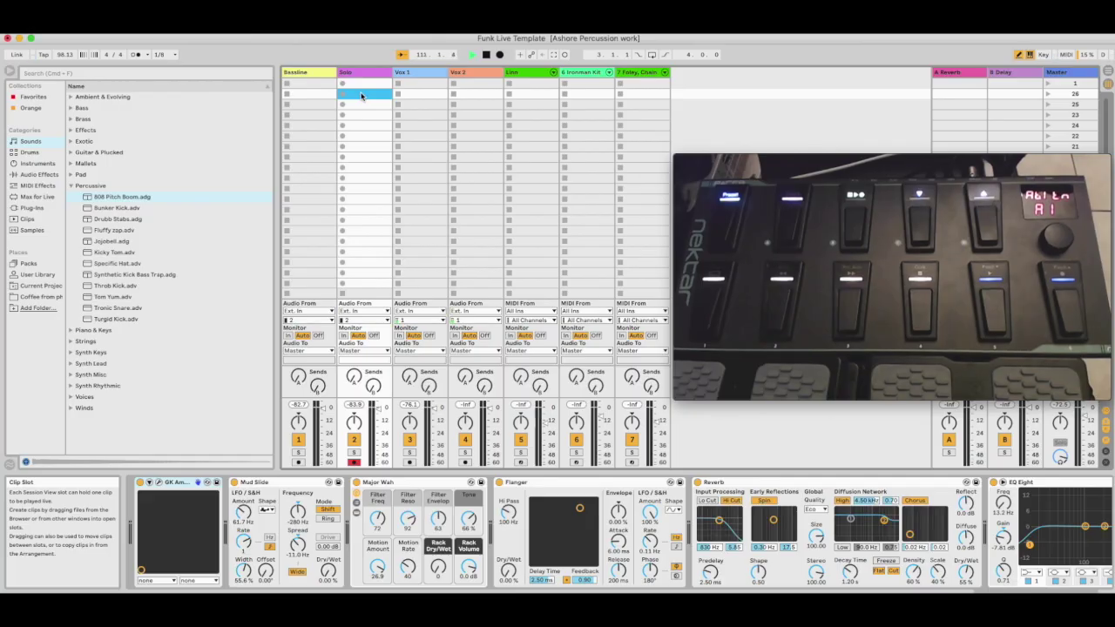
Step: Switch to midiStroke and move its window over the Vox and Linn tracks, clear of the pedal video
key(super+Tab)
key(super+Tab)
key(super+Tab)
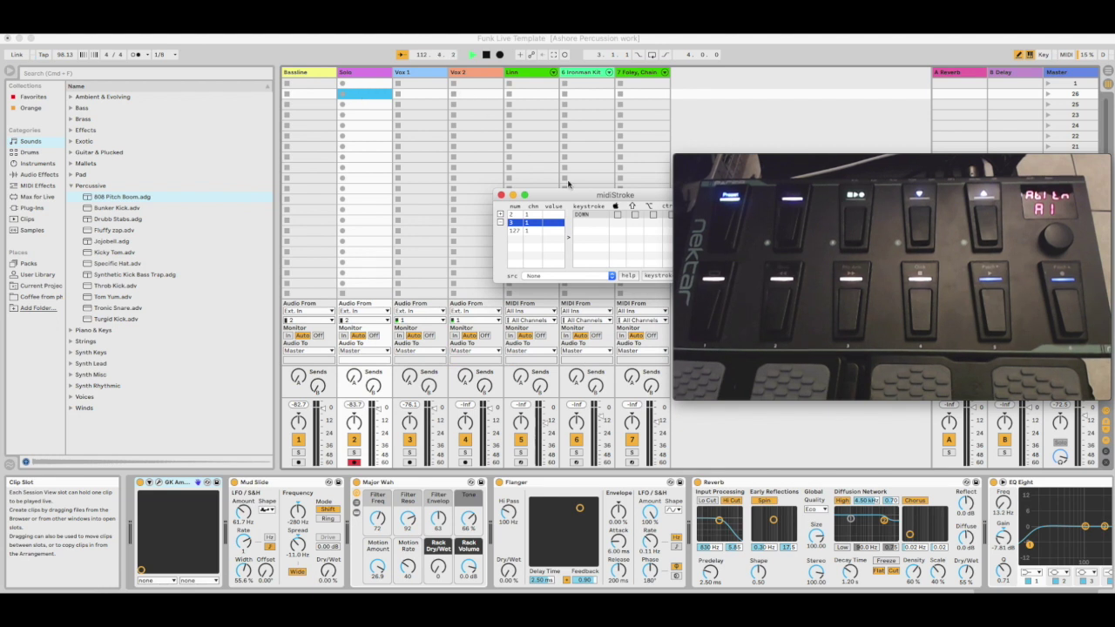
drag(576, 196, 468, 189)
Step: Switch to Chrome and view the midiStroke web page with its download link and usage instructions
key(super+Tab)
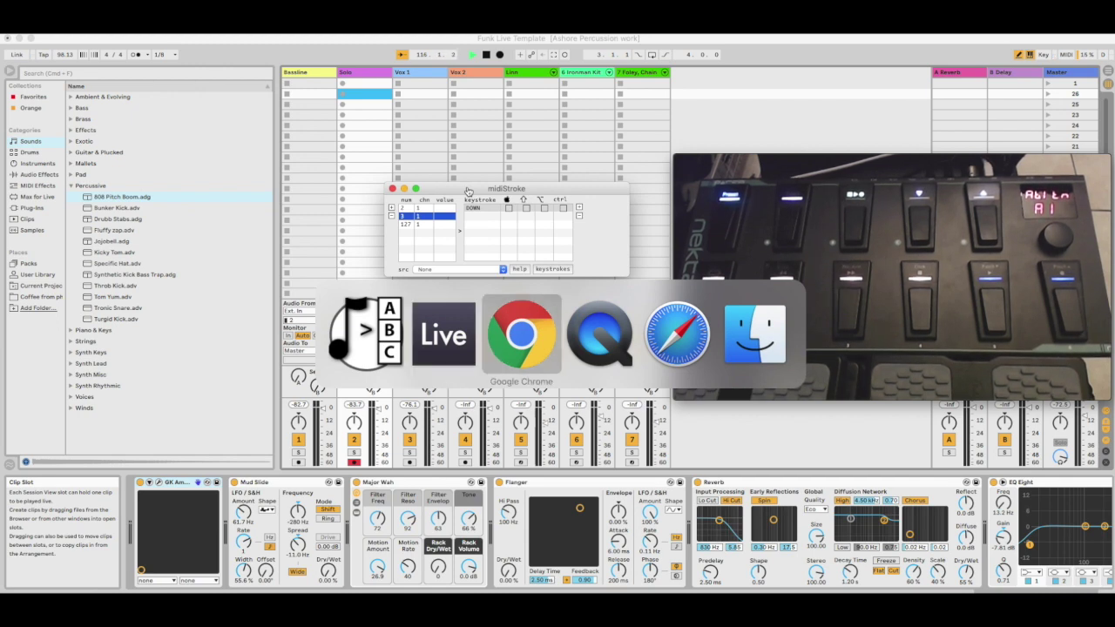
key(super+Tab)
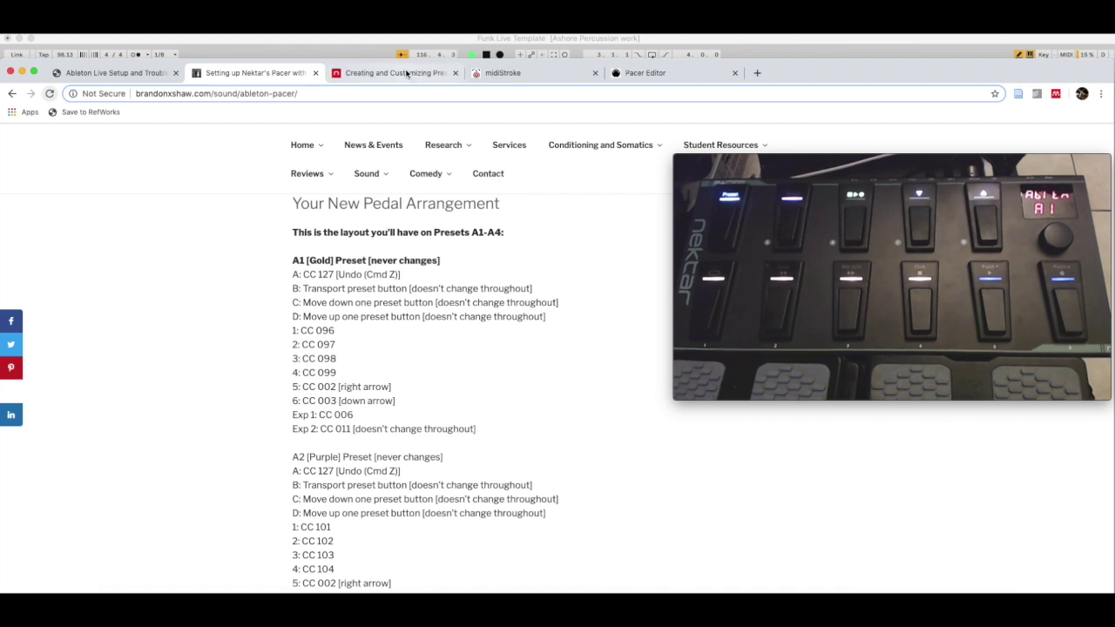
click(523, 74)
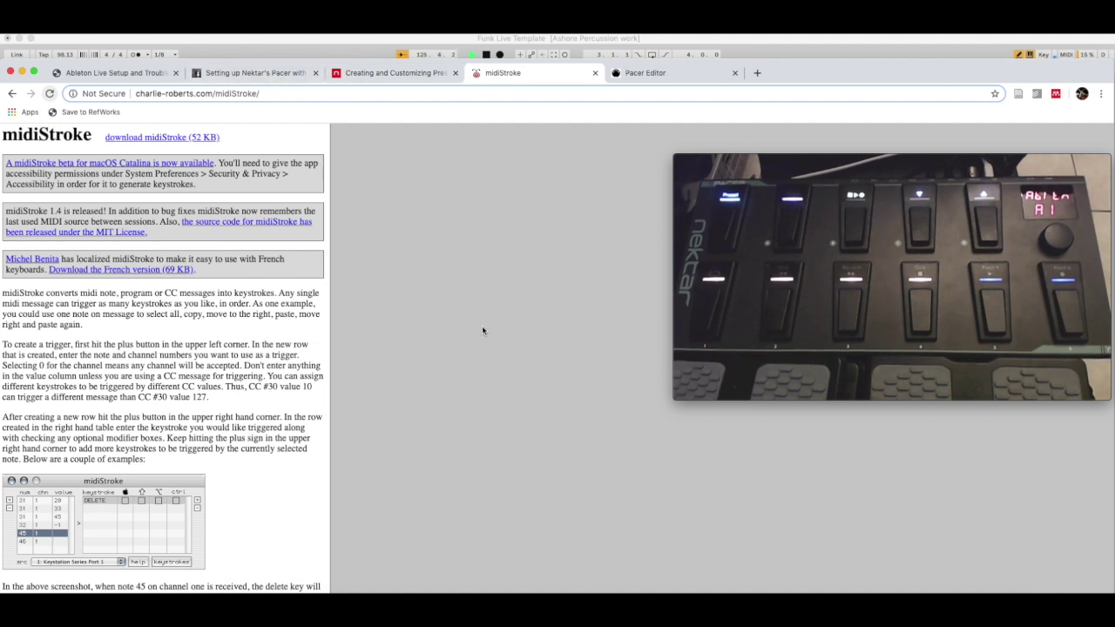
Step: Return to midiStroke and examine the keystrokes and modifiers assigned to message numbers 2, 3 and 127
key(super+Tab)
key(super+Tab)
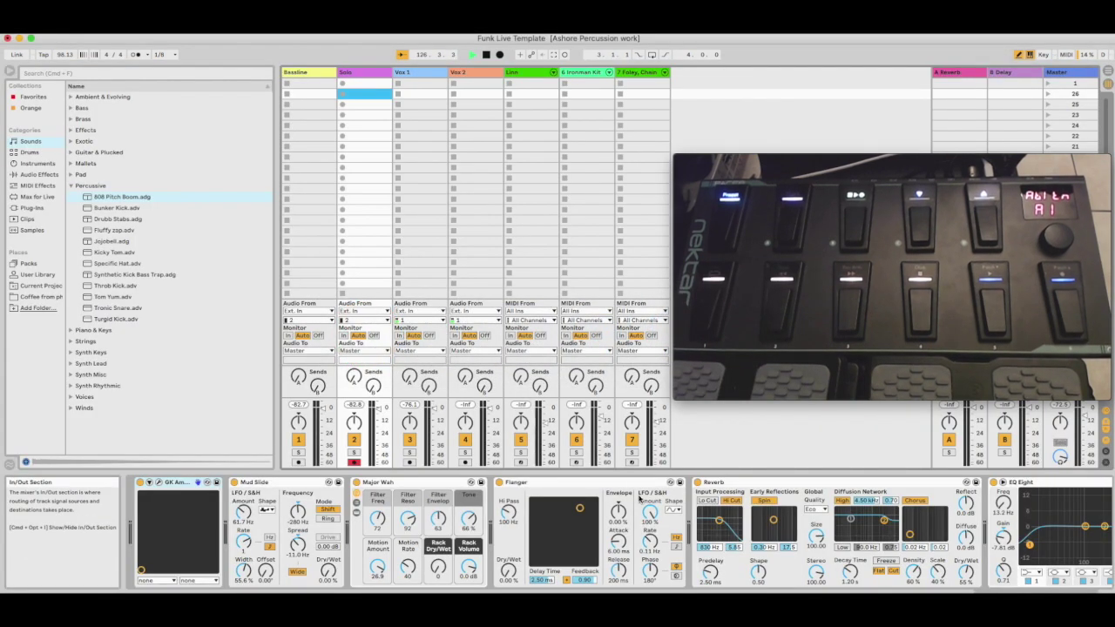
key(super+Tab)
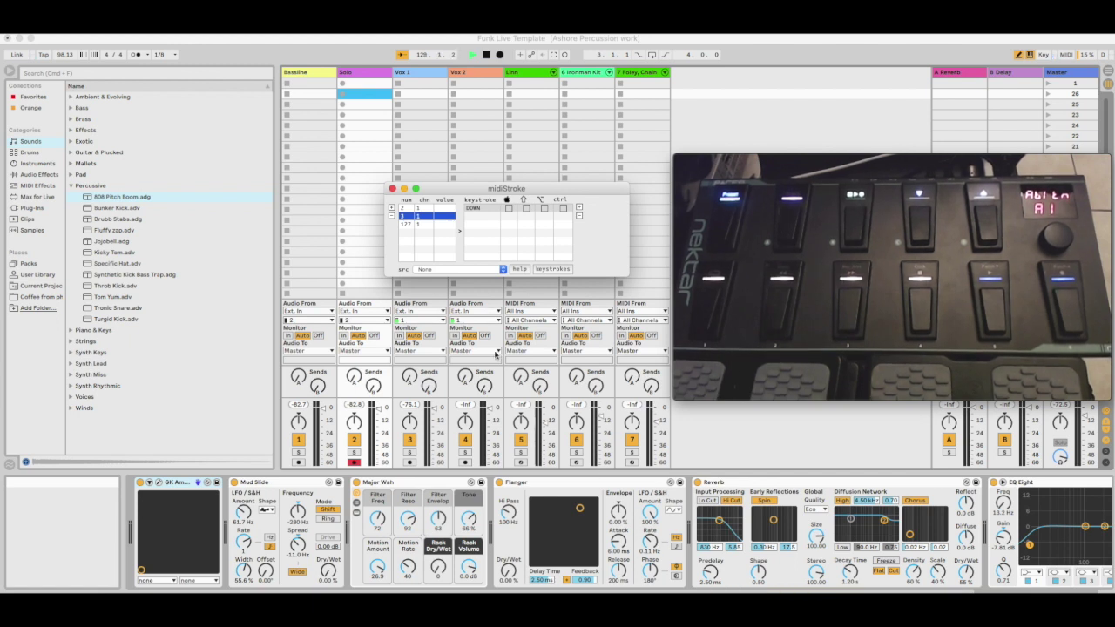
click(403, 209)
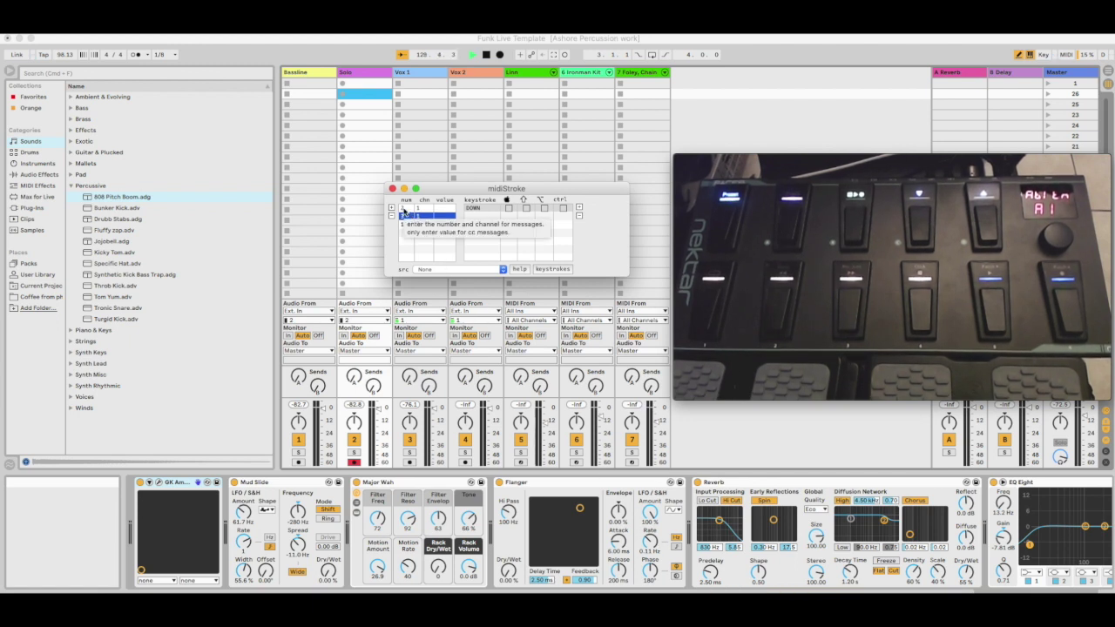
key(Right)
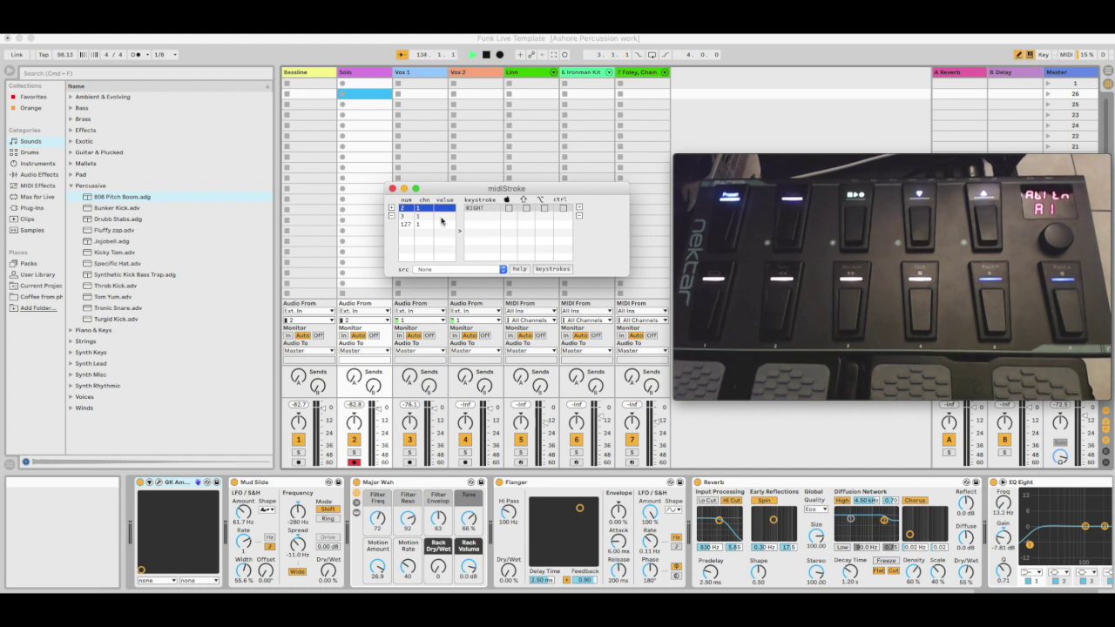
click(407, 217)
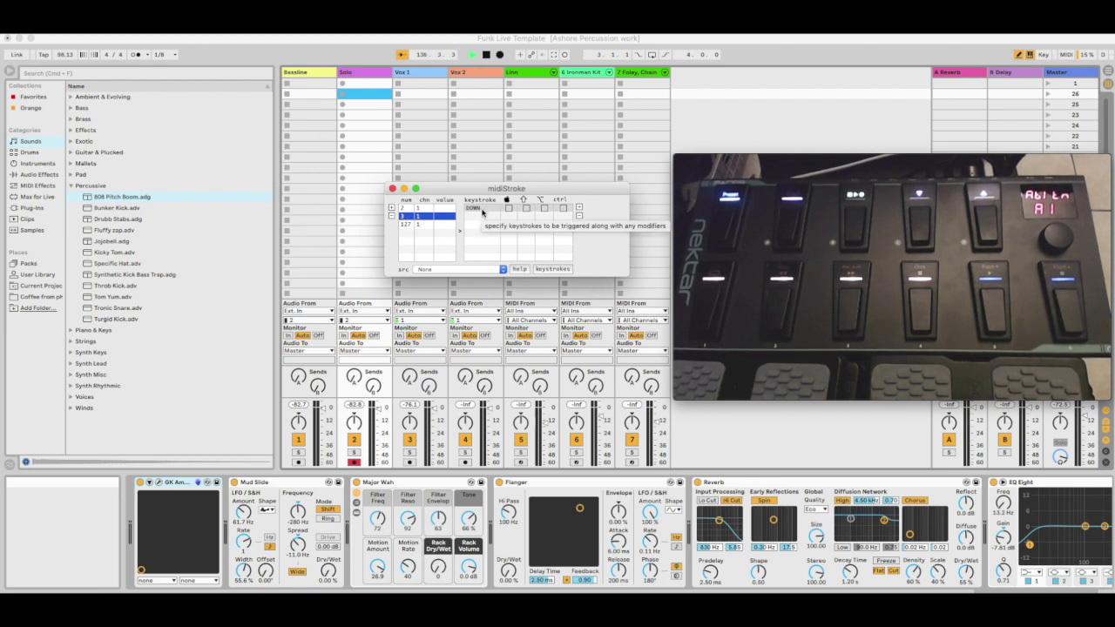
click(404, 226)
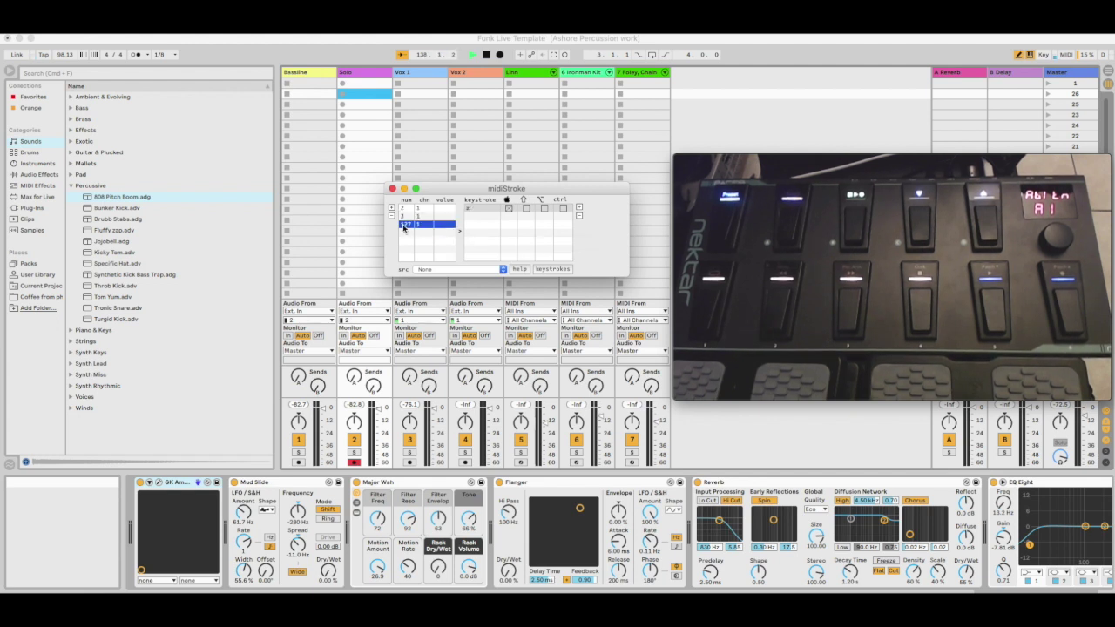
click(510, 209)
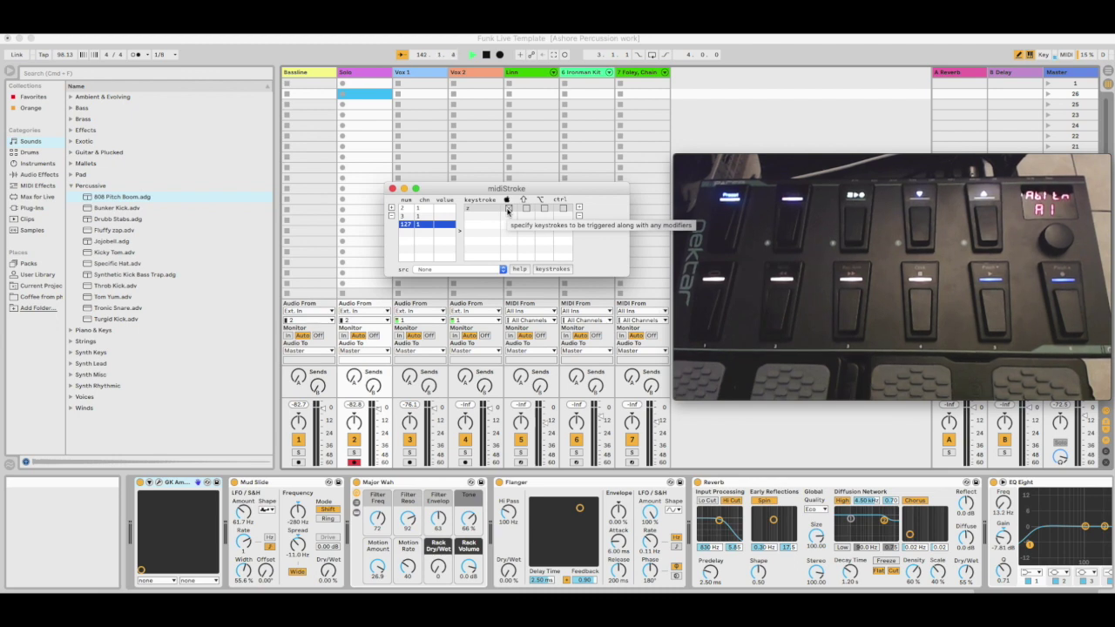
Step: Return to Ableton Live, select the Bassline track followed by the Solo track, and move the selection down to Solo's second clip slot
click(306, 74)
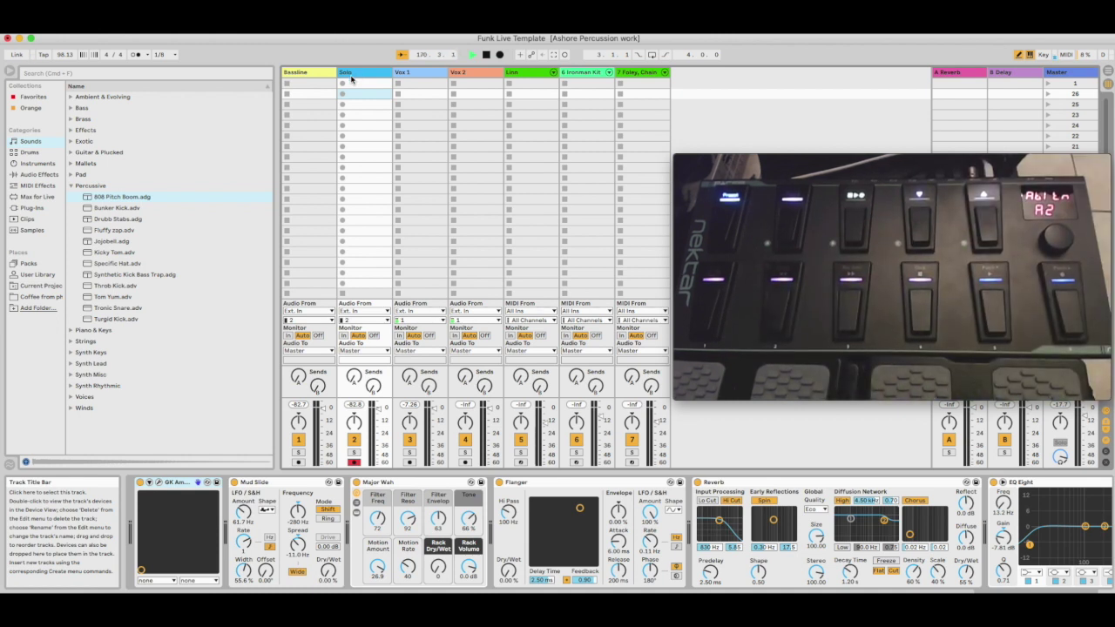
click(312, 75)
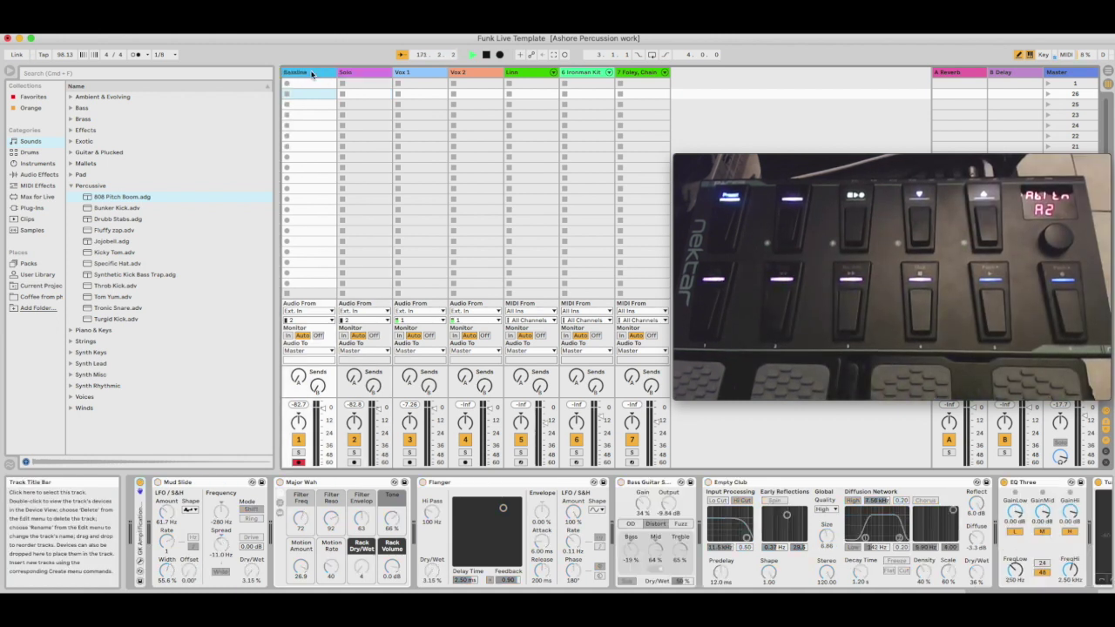
click(365, 76)
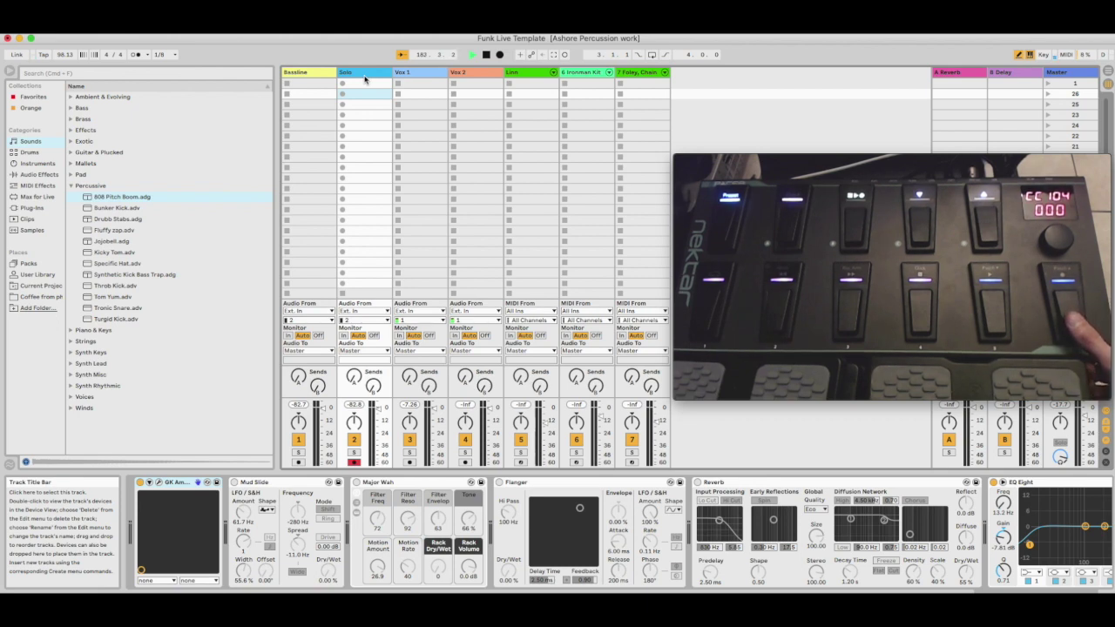
key(Down)
key(Down)
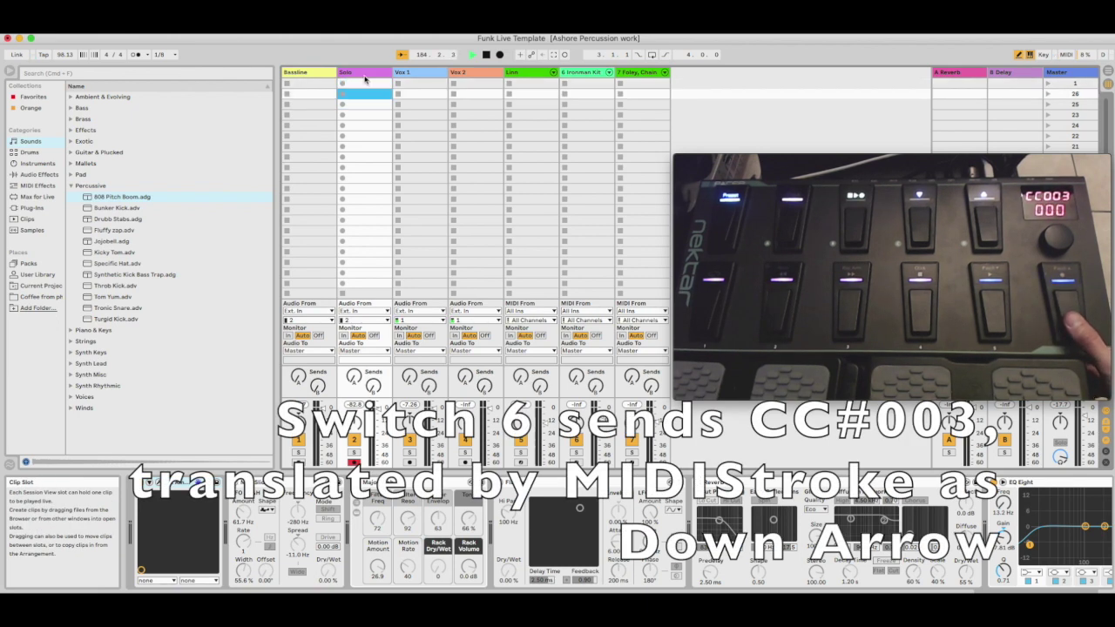
Step: Move the selection down to Solo's fourth clip slot and shift the pedal video window slightly higher
key(Down)
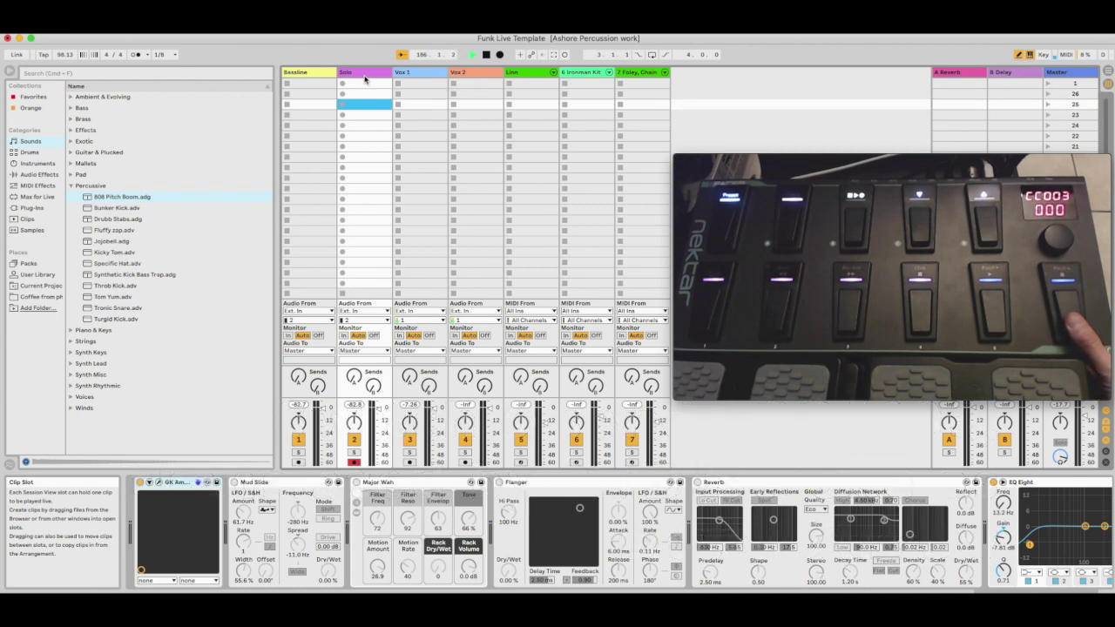
key(Down)
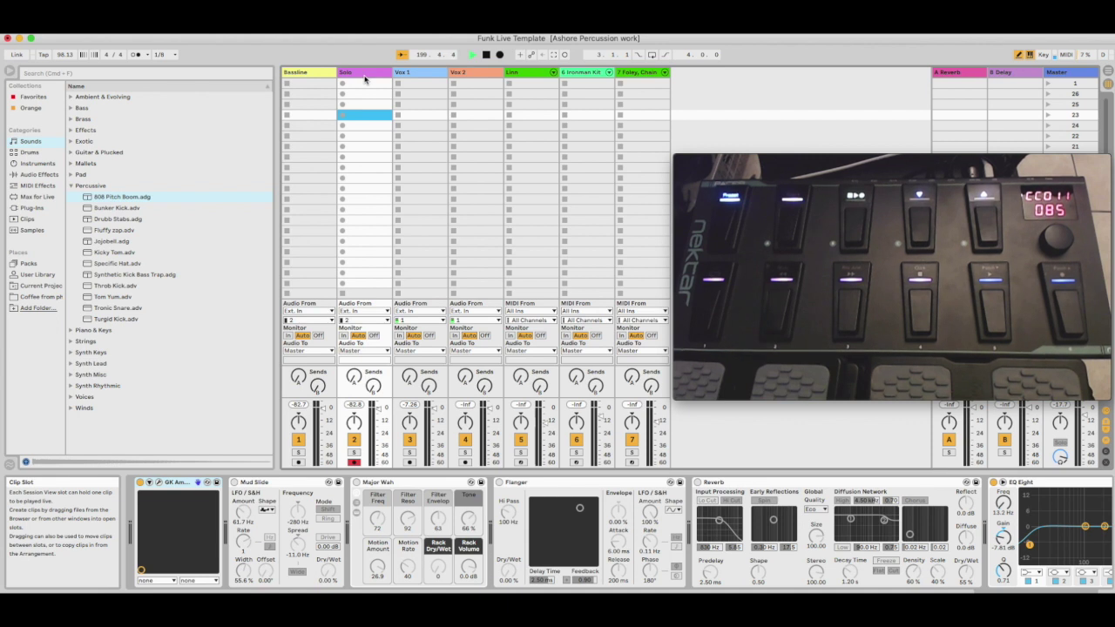
drag(784, 170, 774, 122)
Step: Switch to Chrome and open the "Setting up Nektar's Pacer" page to review the A1–A4 preset layouts under Your New Pedal Arrangement
key(super+Tab)
key(super+Tab)
key(super+Tab)
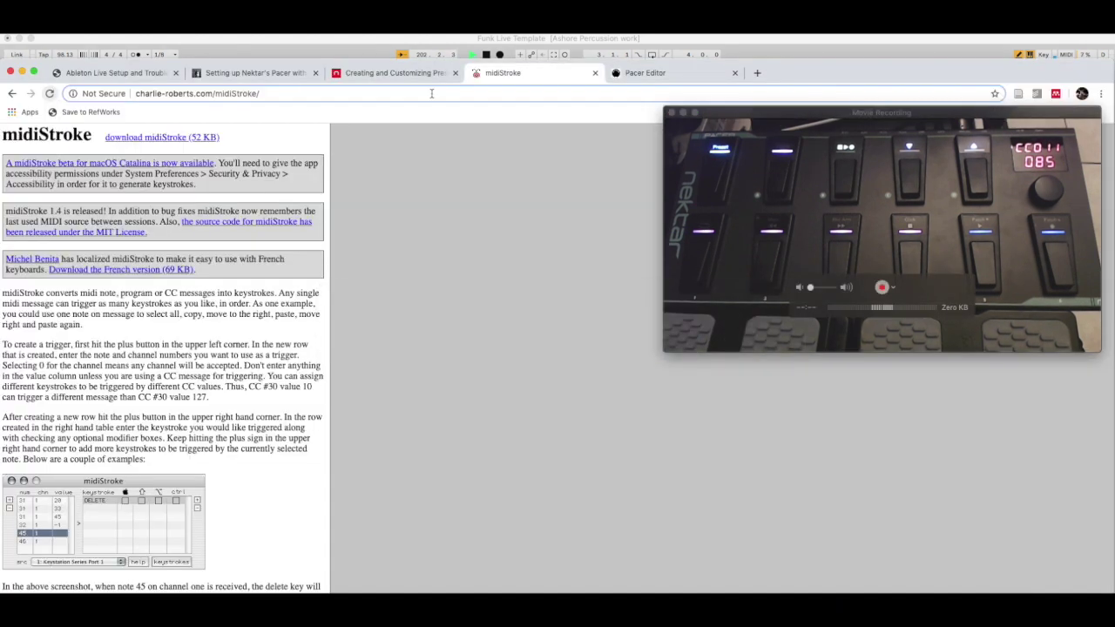
click(235, 73)
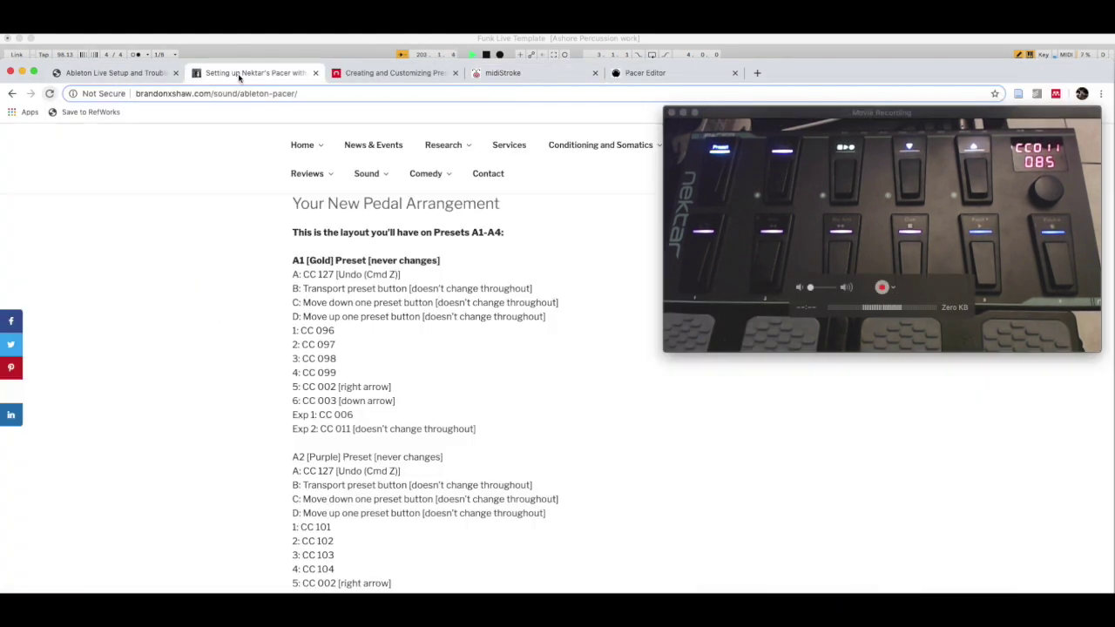
scroll(355, 334, down, 1)
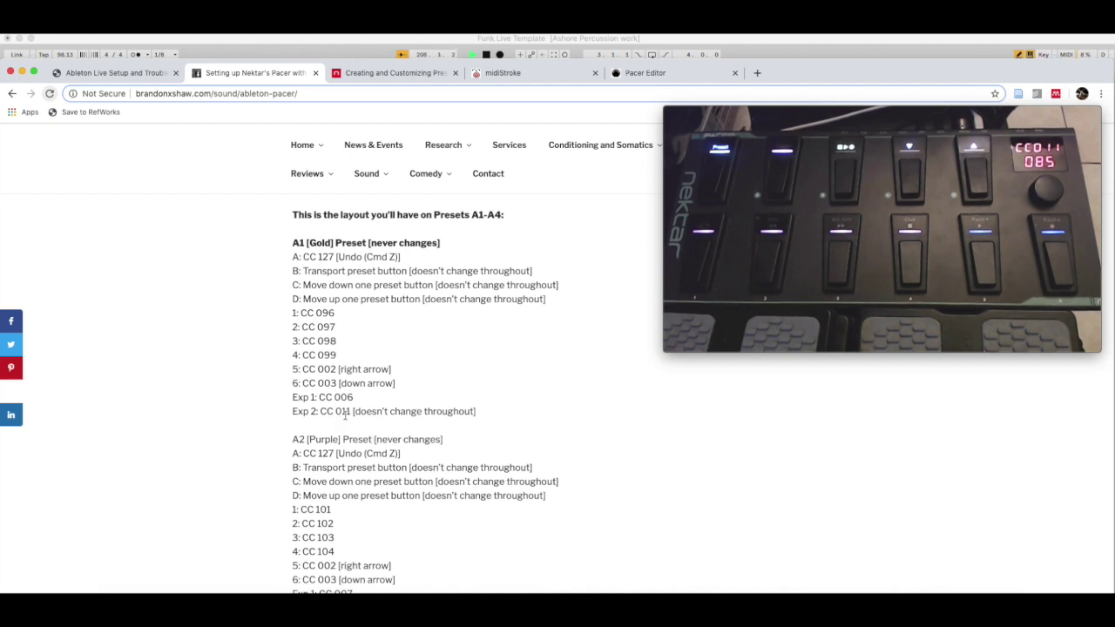
scroll(353, 428, down, 3)
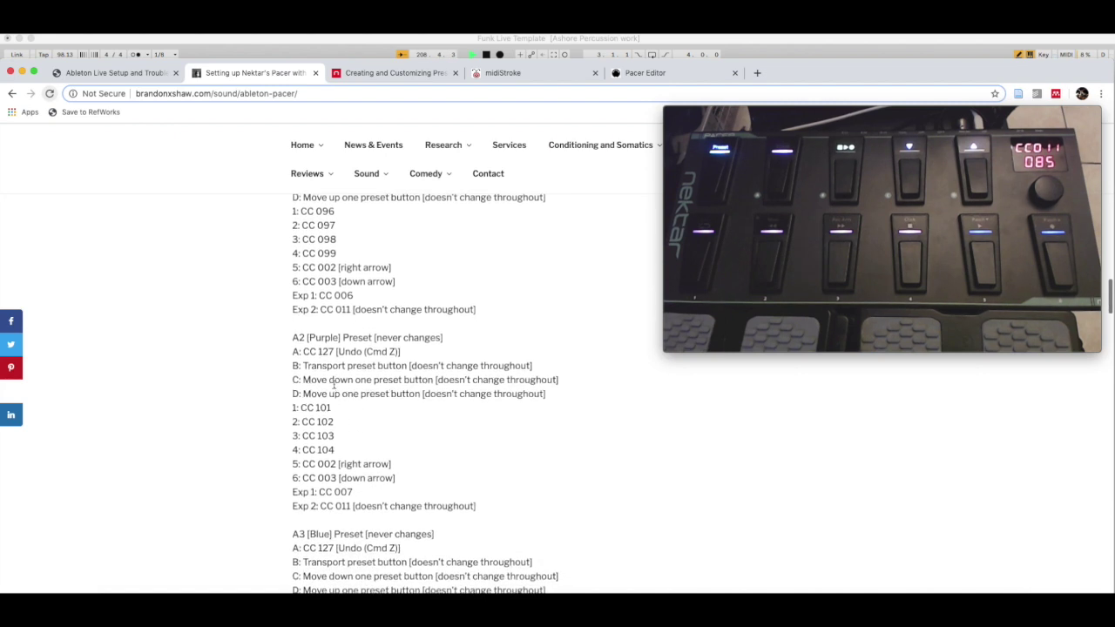
scroll(346, 504, down, 6)
scroll(346, 496, up, 10)
scroll(346, 495, down, 1)
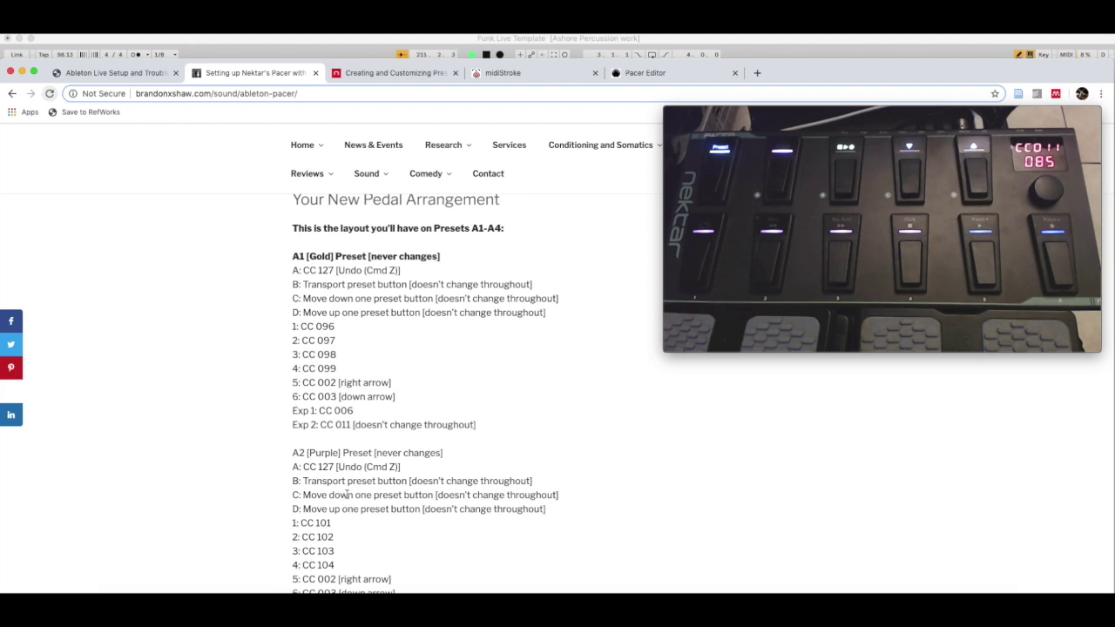
Step: Return to Ableton Live and select the Solo track by its title
key(super+Tab)
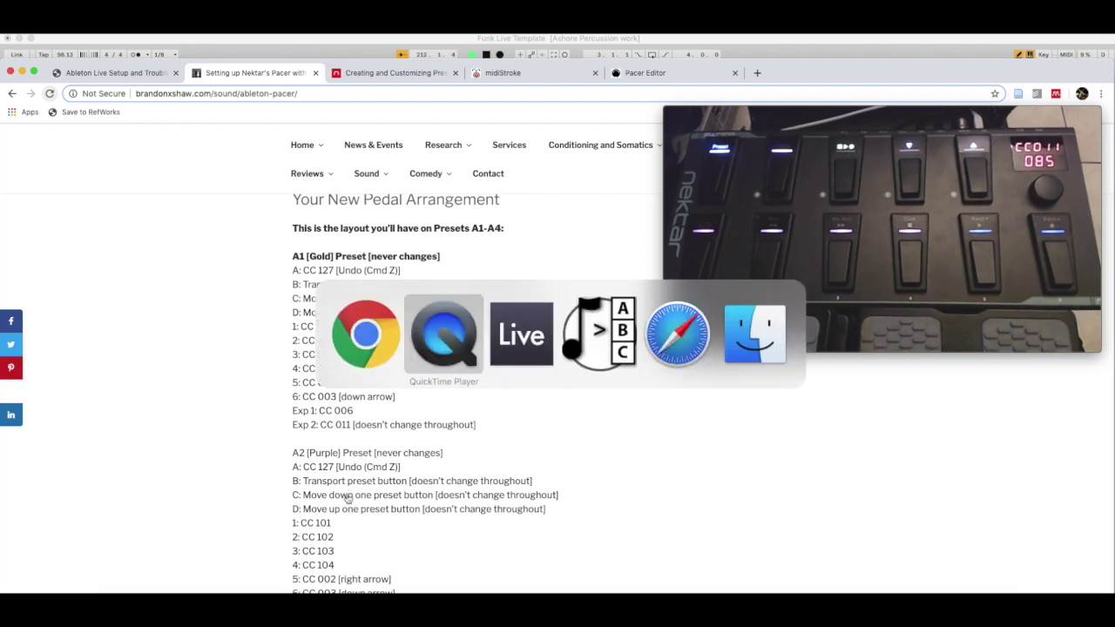
key(super+Tab)
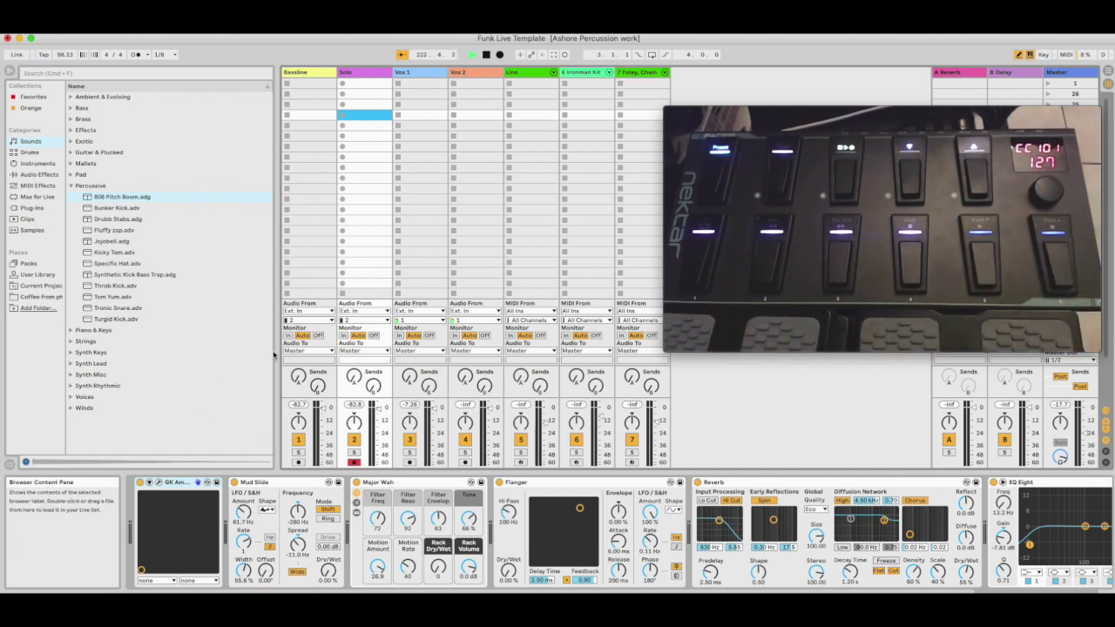
click(364, 77)
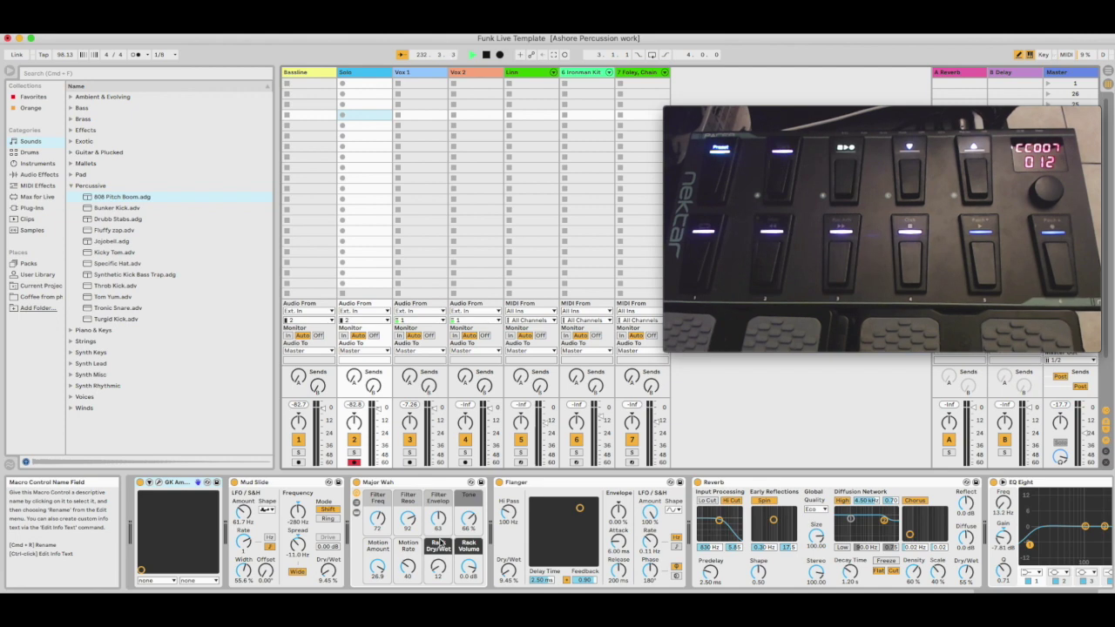
Step: Switch back to Chrome and compare the switch and expression pedal CC assignments across presets A1 to A4
key(super+Tab)
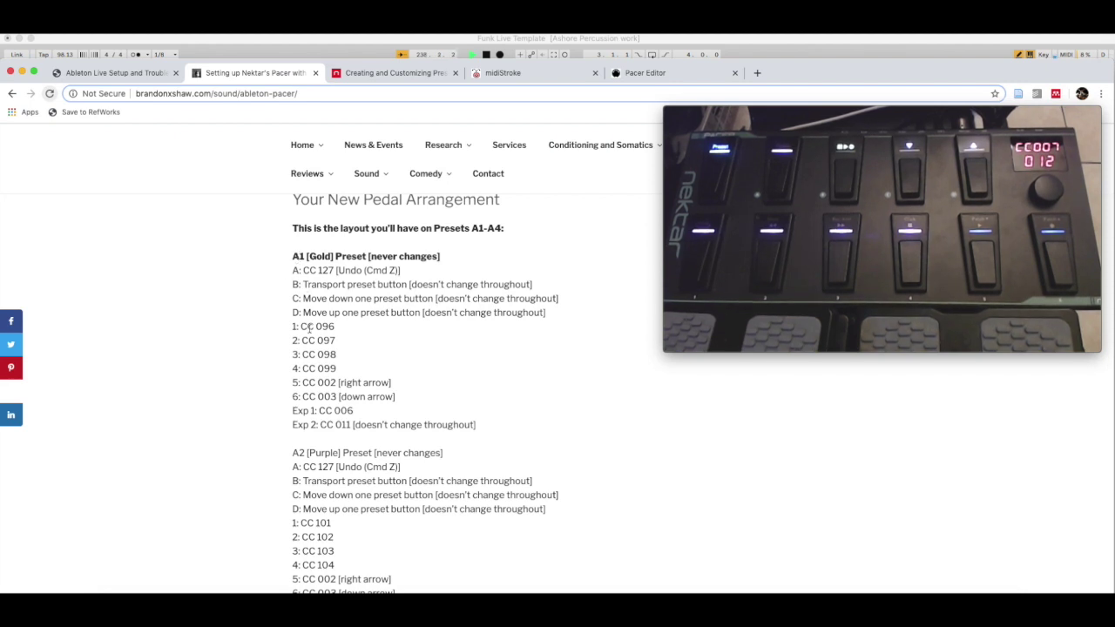
scroll(338, 370, down, 3)
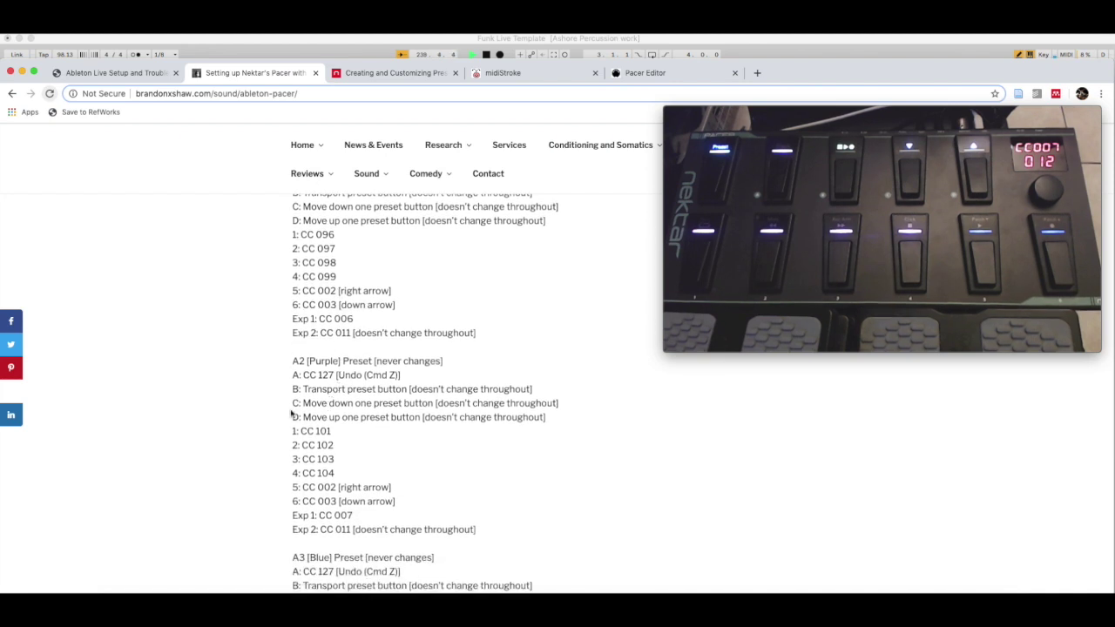
scroll(349, 521, down, 5)
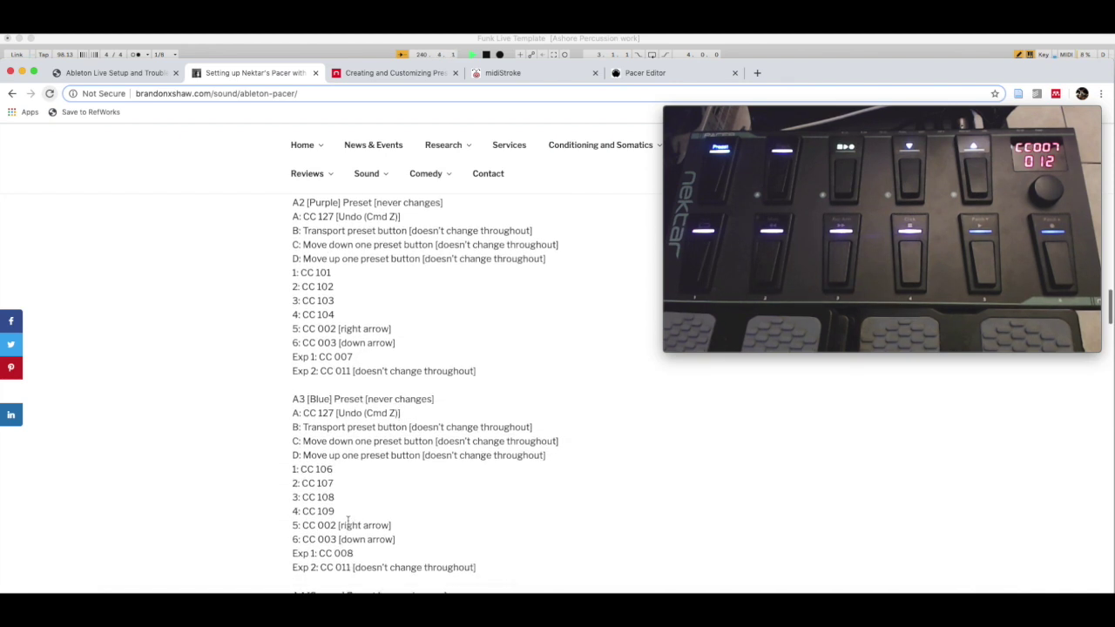
scroll(341, 553, down, 1)
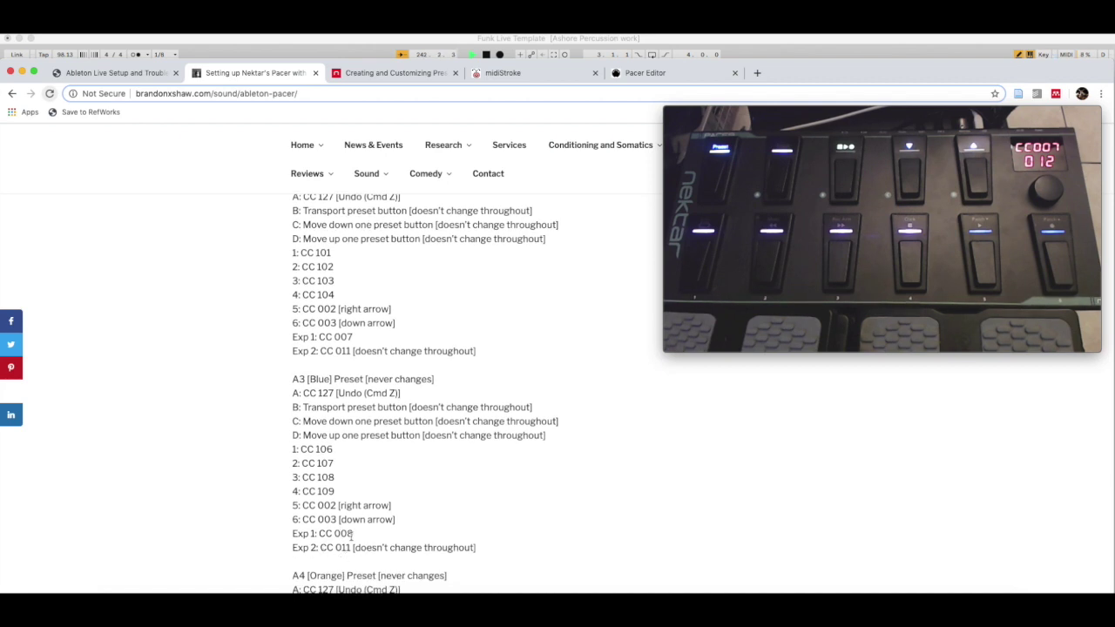
scroll(352, 535, down, 7)
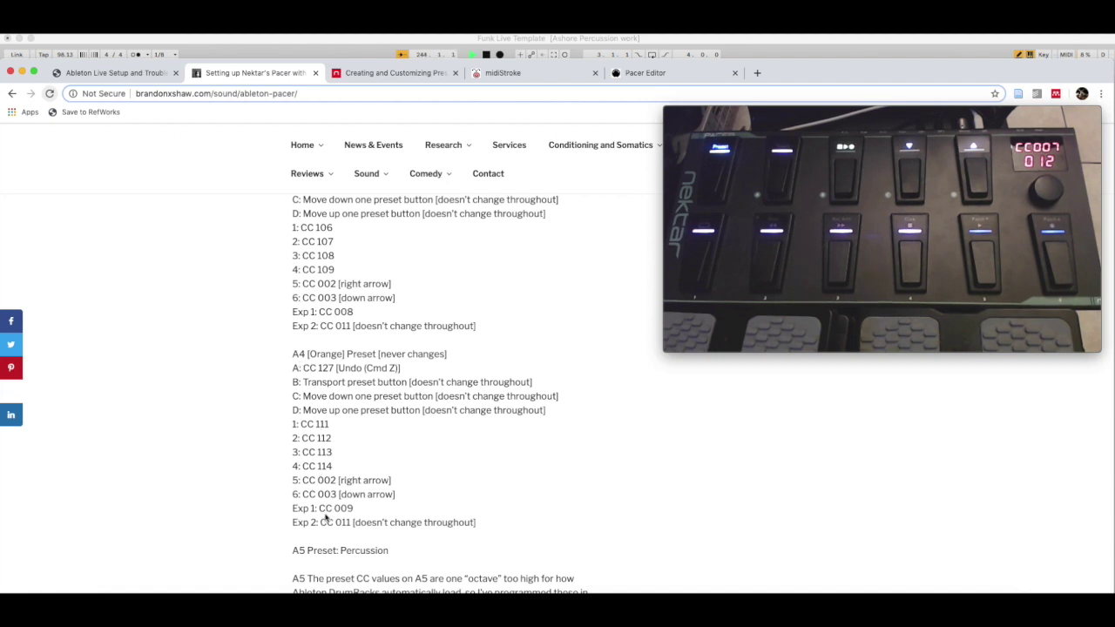
scroll(349, 510, up, 10)
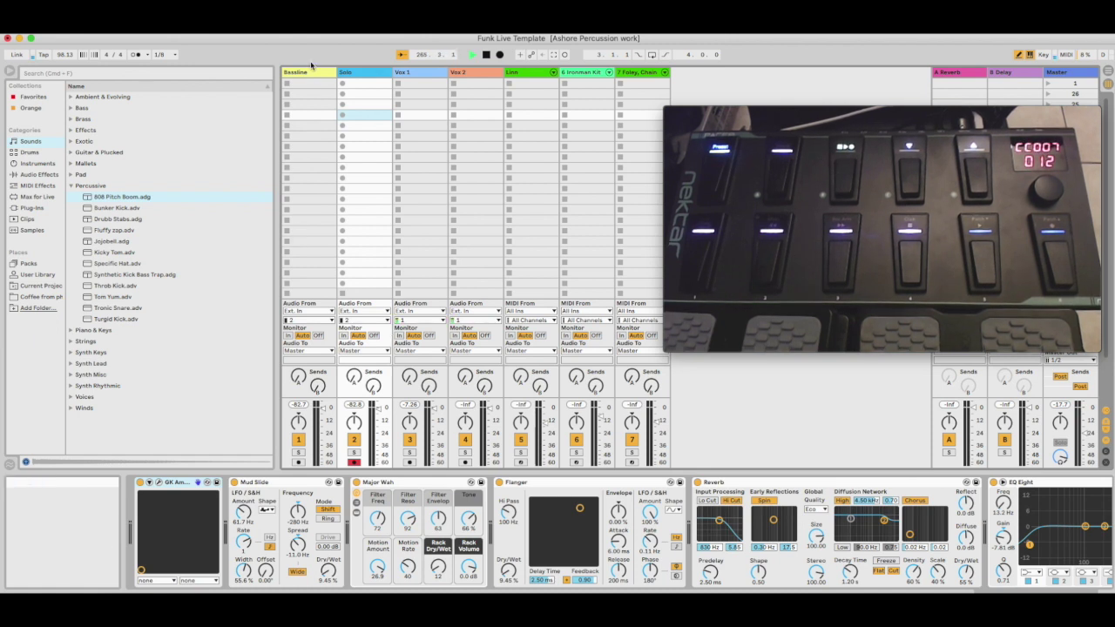
Step: In Ableton Live, select the Bassline, Solo and Vox 1 tracks one after another to demonstrate automatic record arming
click(306, 76)
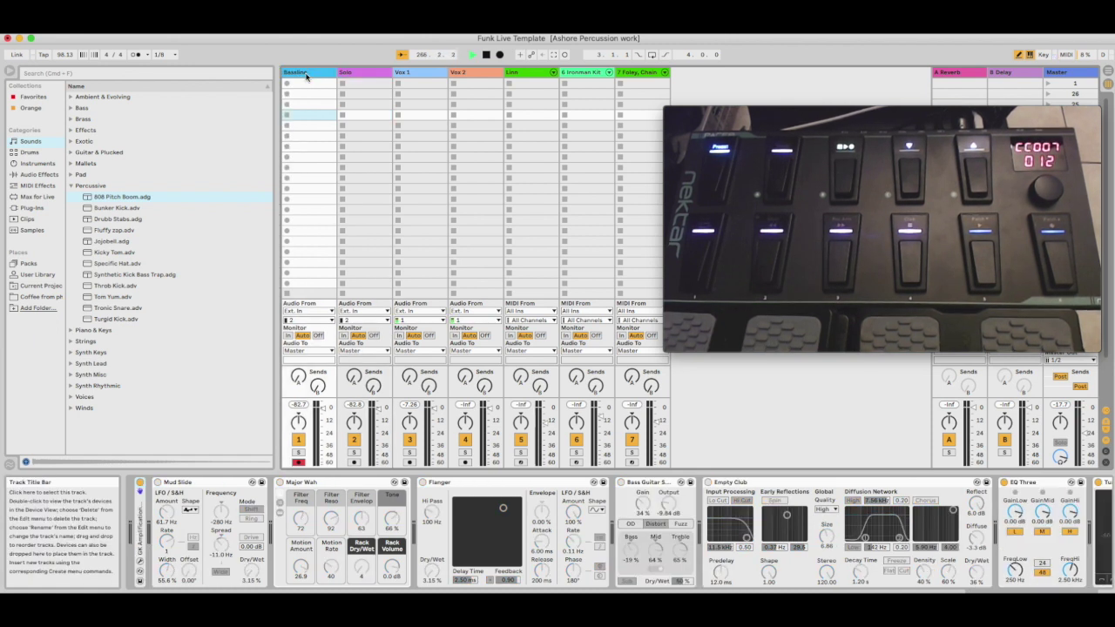
click(359, 74)
click(419, 75)
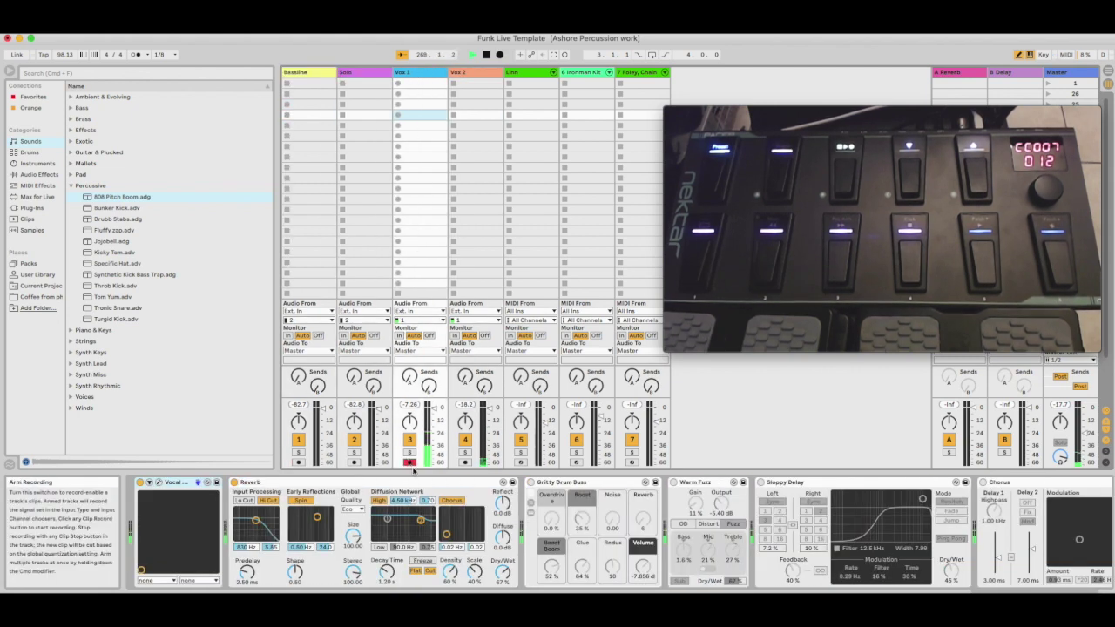
Step: Switch to Chrome and read Step 2: Record Arm Automatically, covering the options.txt file and its -EnableArmOnSelection entry
key(super+Tab)
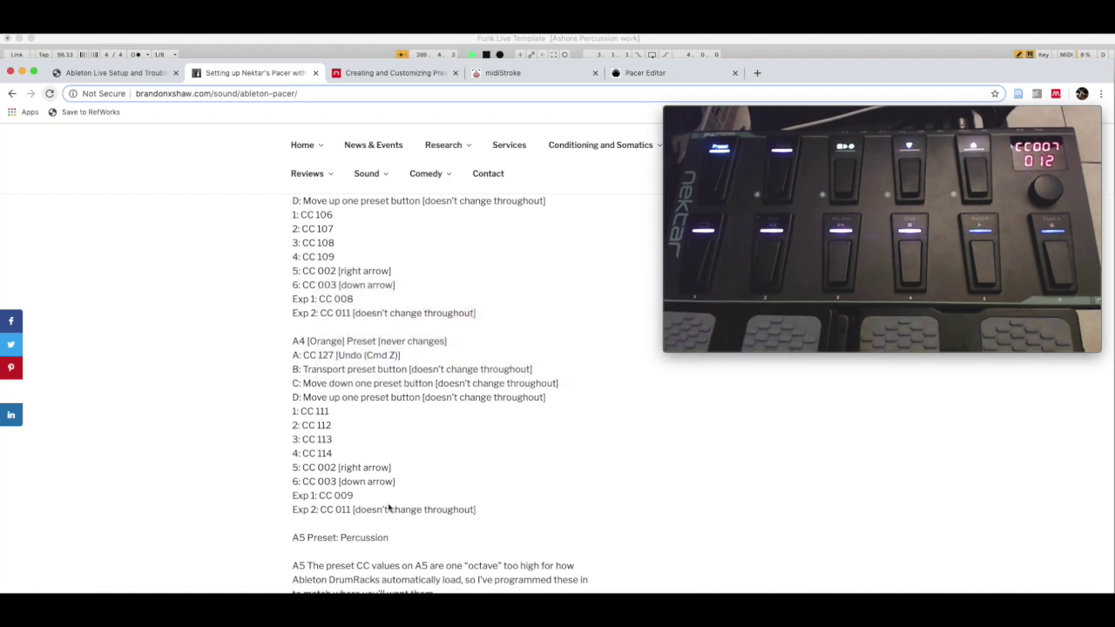
scroll(403, 440, down, 5)
scroll(404, 440, down, 7)
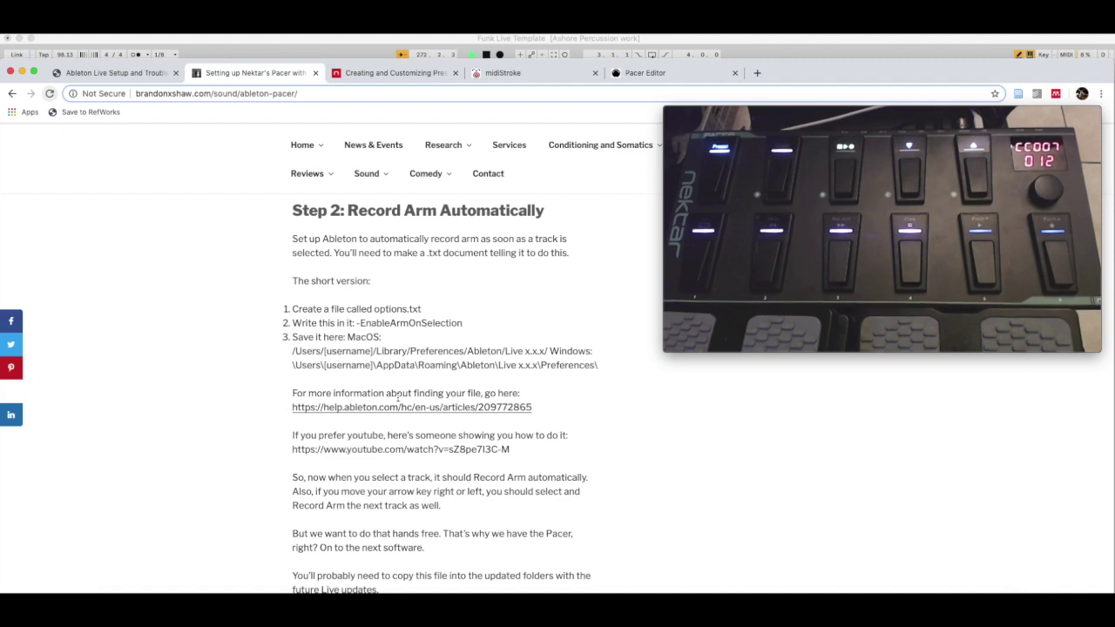
scroll(398, 397, down, 2)
scroll(398, 397, up, 1)
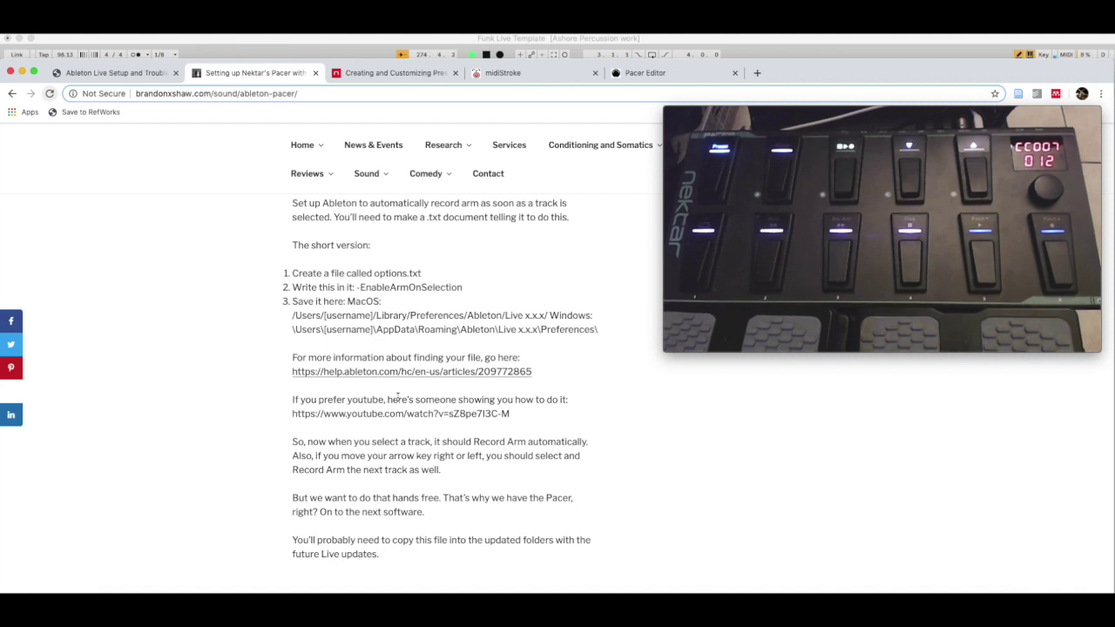
scroll(398, 396, down, 1)
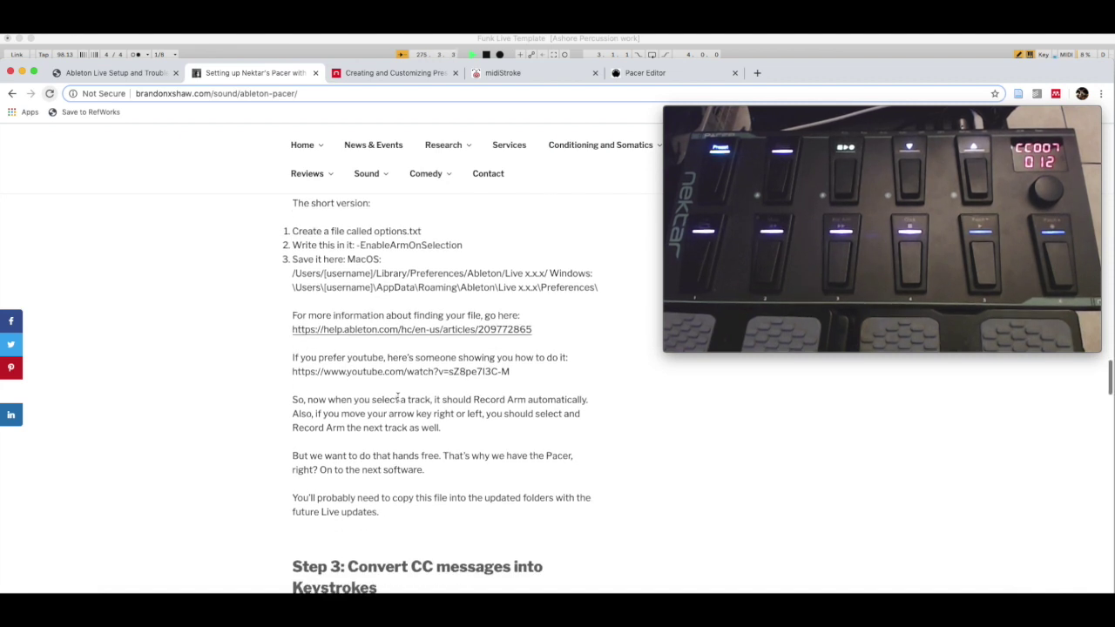
Step: Read Step 3 on converting CC messages into keystrokes with midiStroke, continuing through the manual preset programming instructions
scroll(398, 396, down, 7)
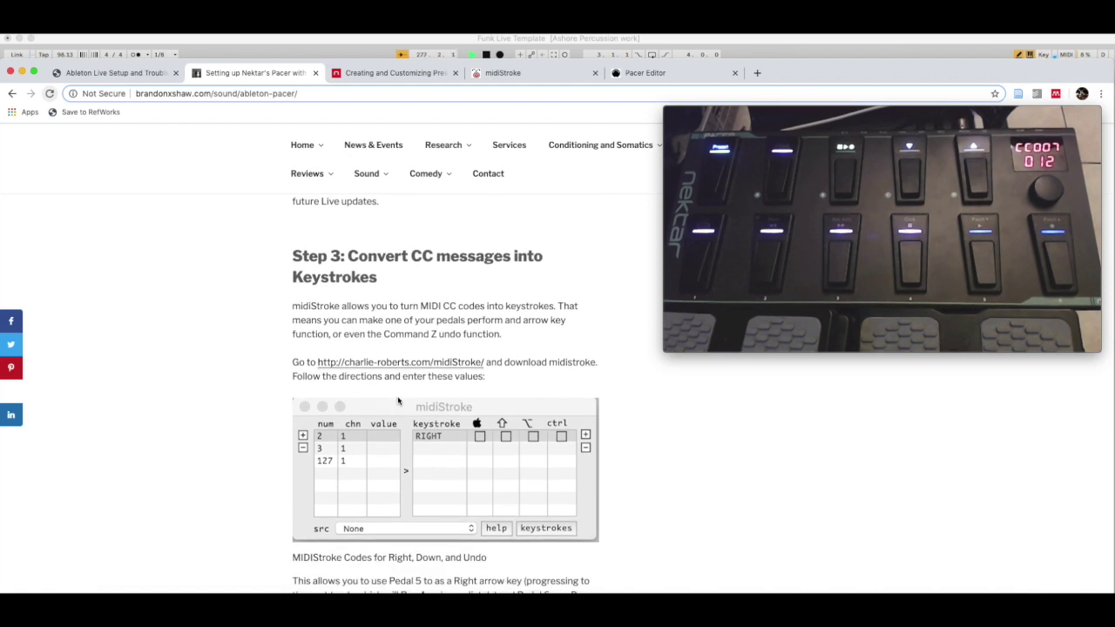
scroll(398, 401, down, 1)
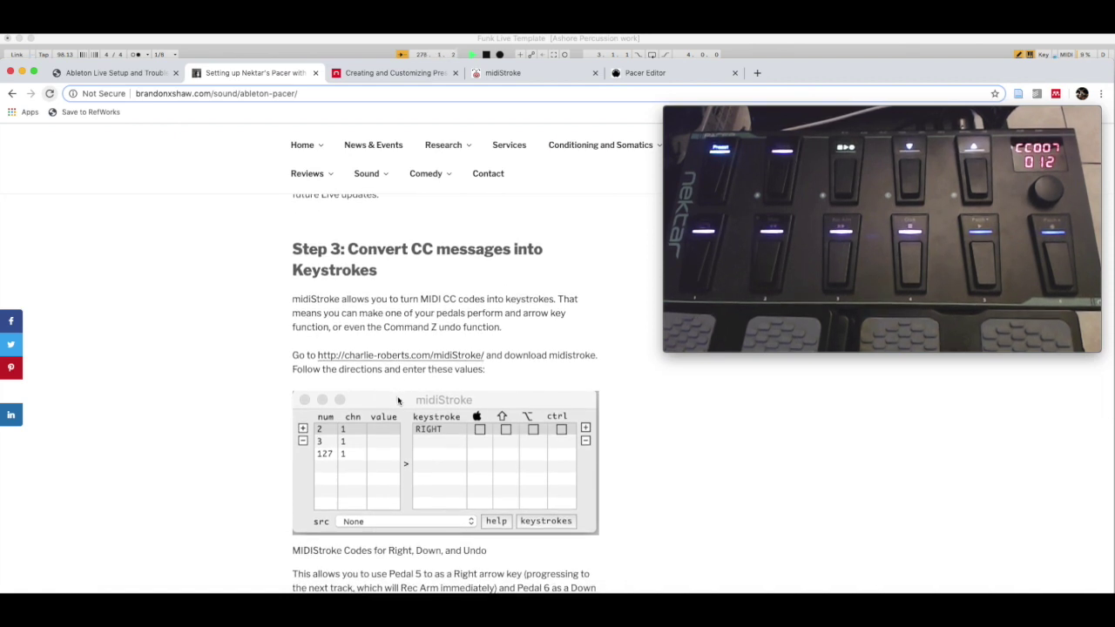
scroll(398, 401, down, 1)
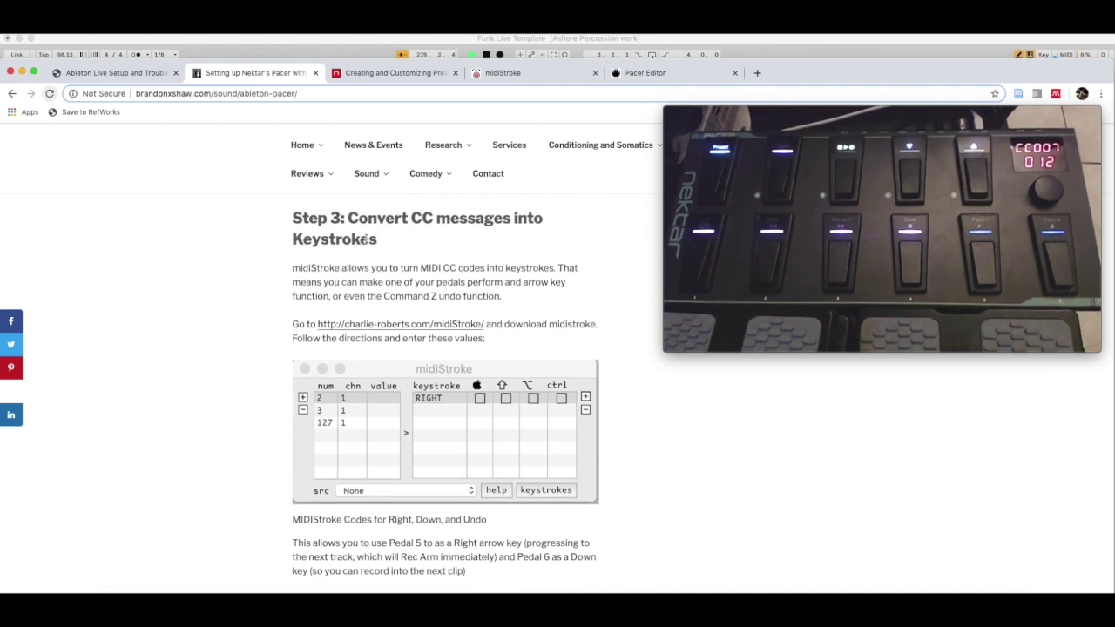
scroll(361, 291, down, 10)
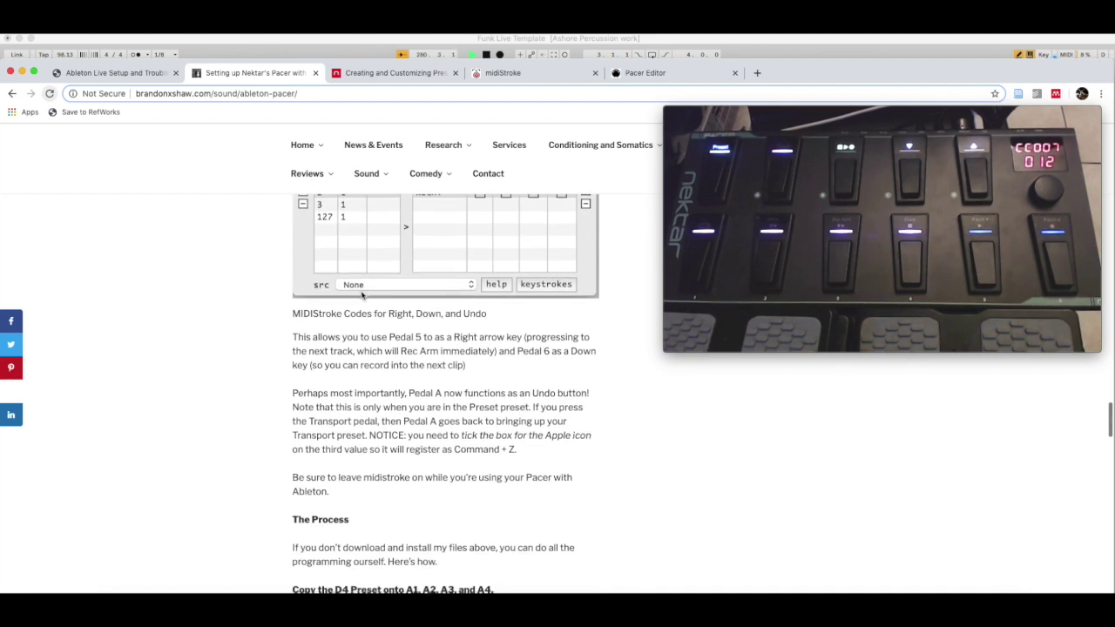
scroll(362, 291, down, 9)
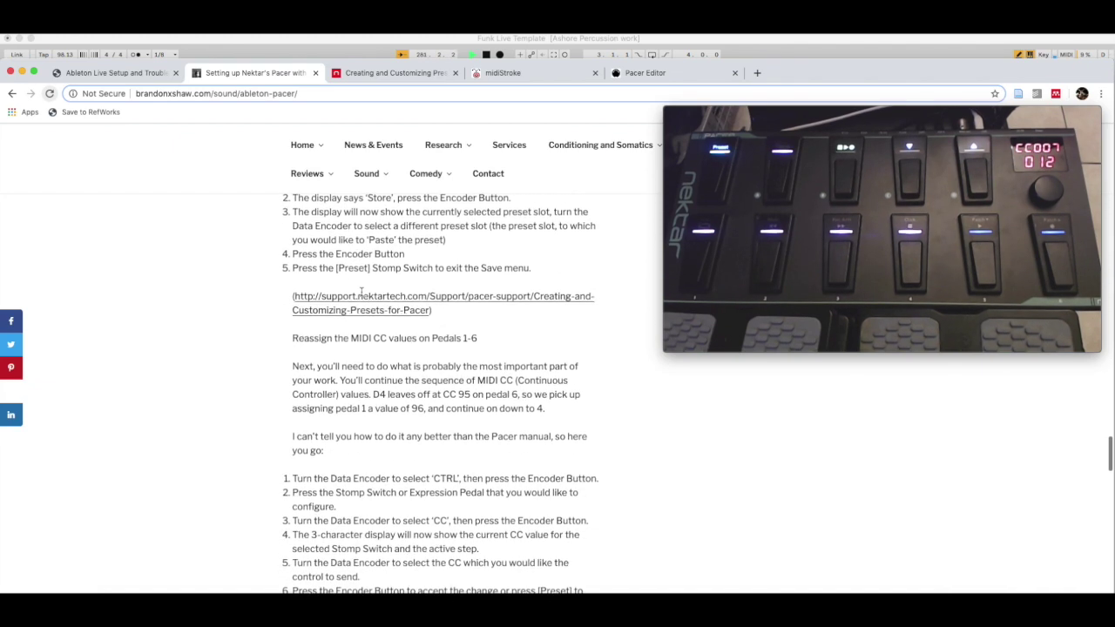
Step: Return to Ableton Live and select the Ironman Kit drum track, followed by the Linn track
key(super+Tab)
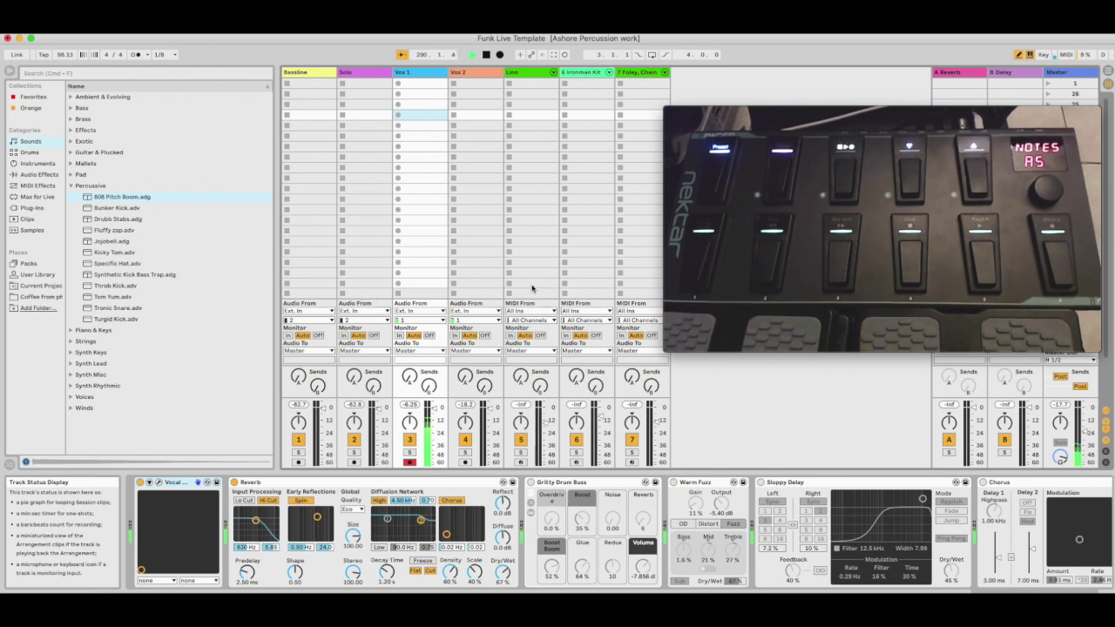
click(584, 76)
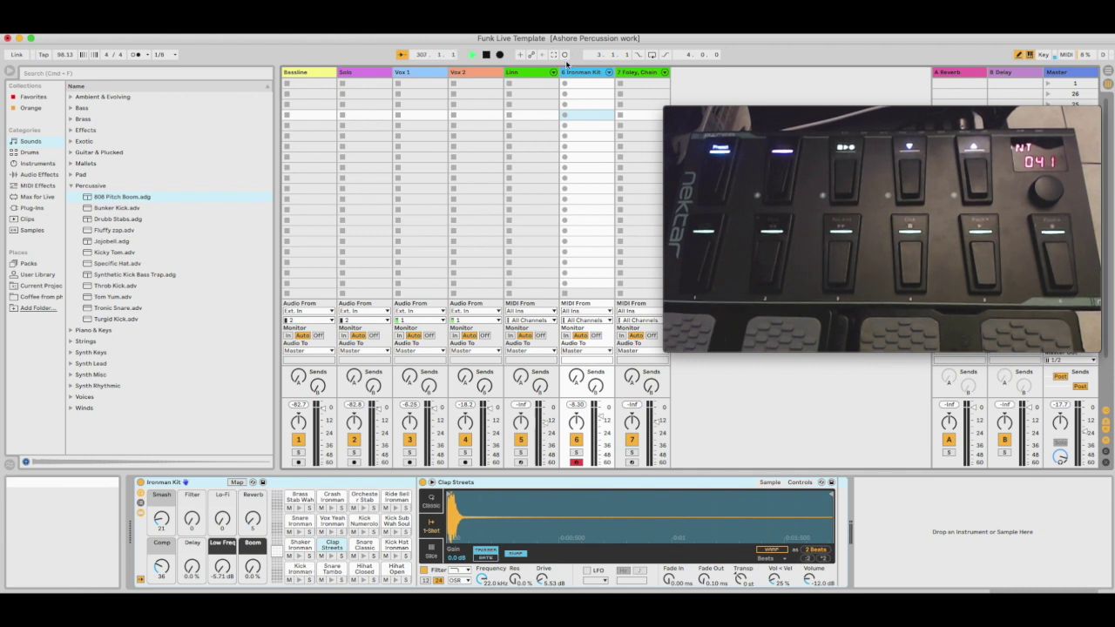
click(521, 75)
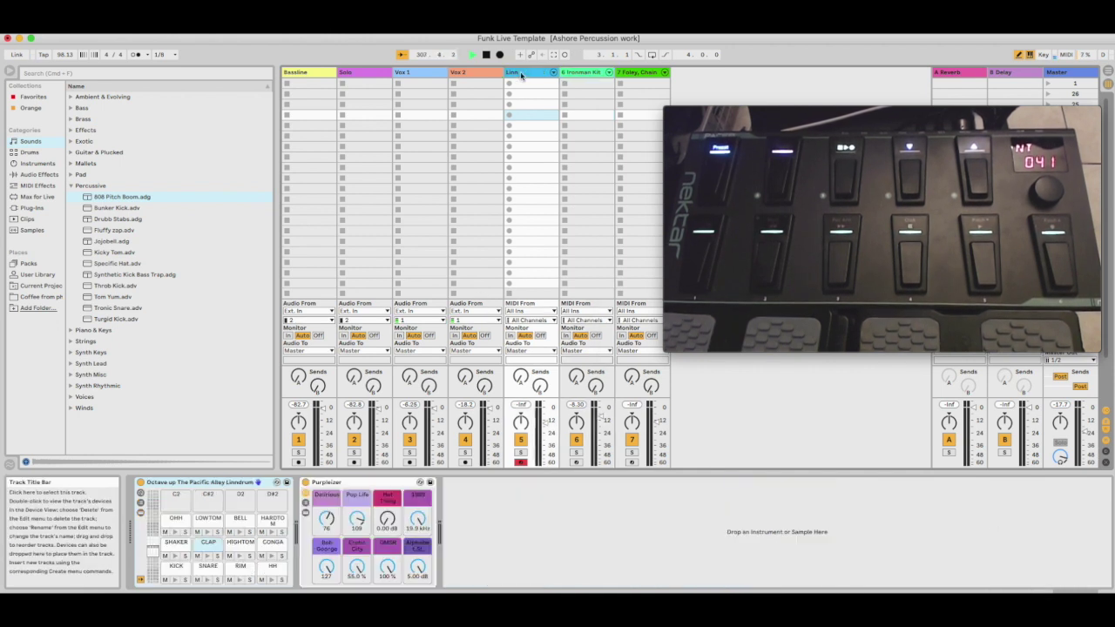